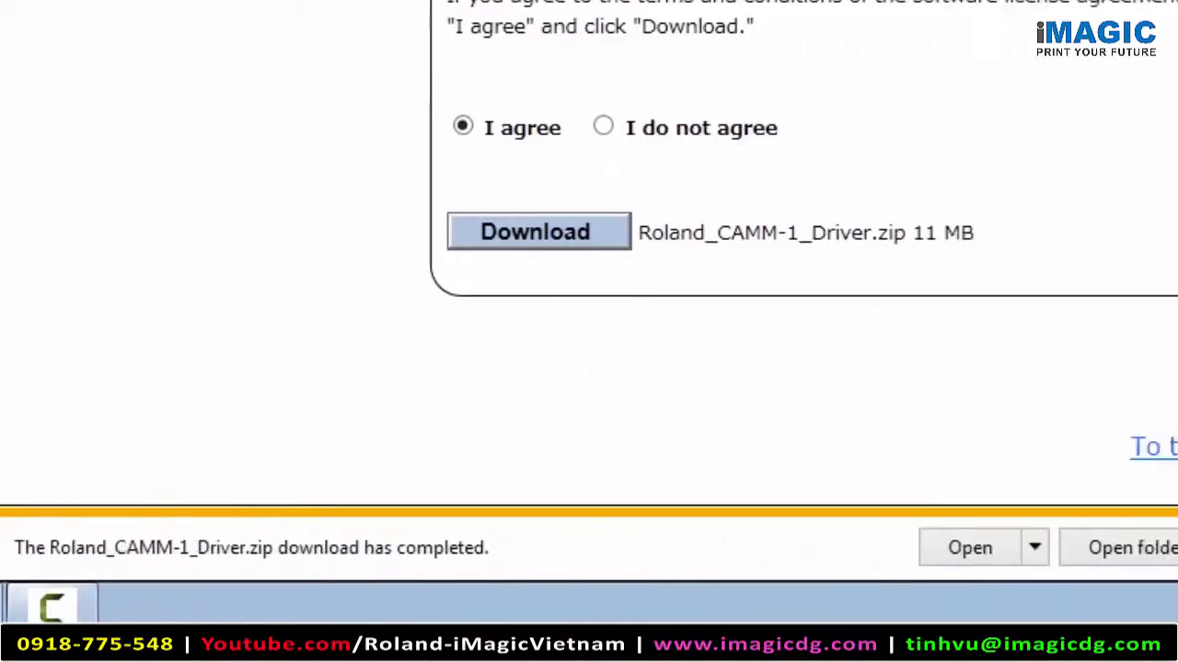
- Open the downloaded Roland_CAMM-1_Driver.zip and copy its Roland_CAMM-1_Driver_v120 folder to the desktop
left_click(943, 549)
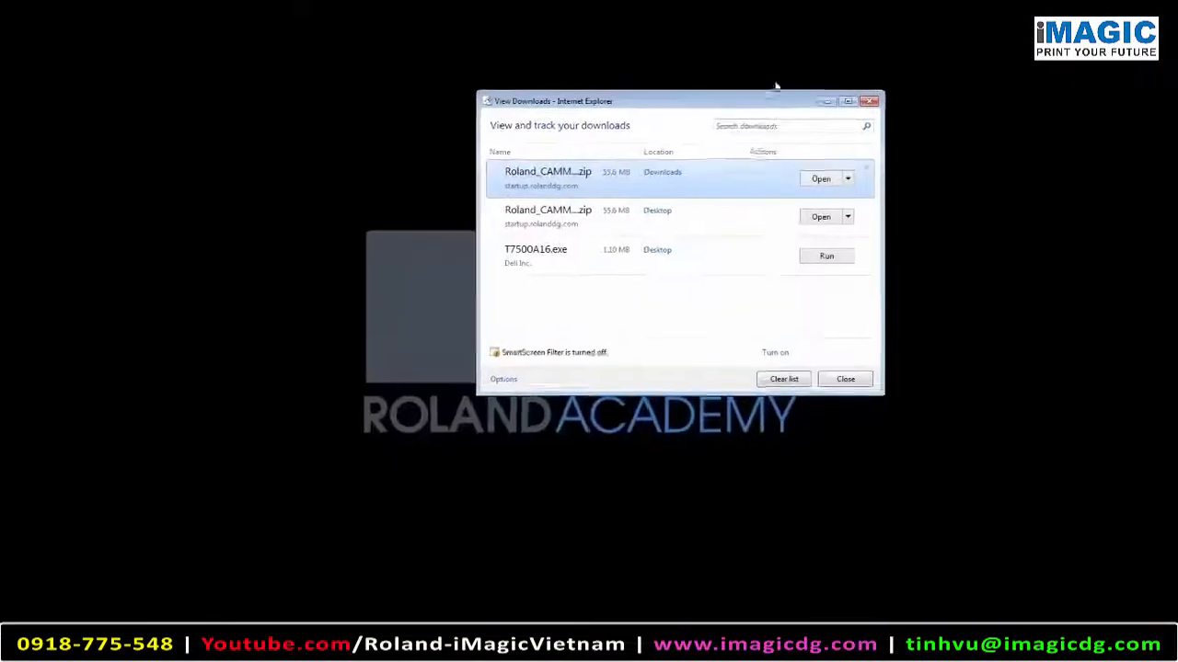
left_click(830, 204)
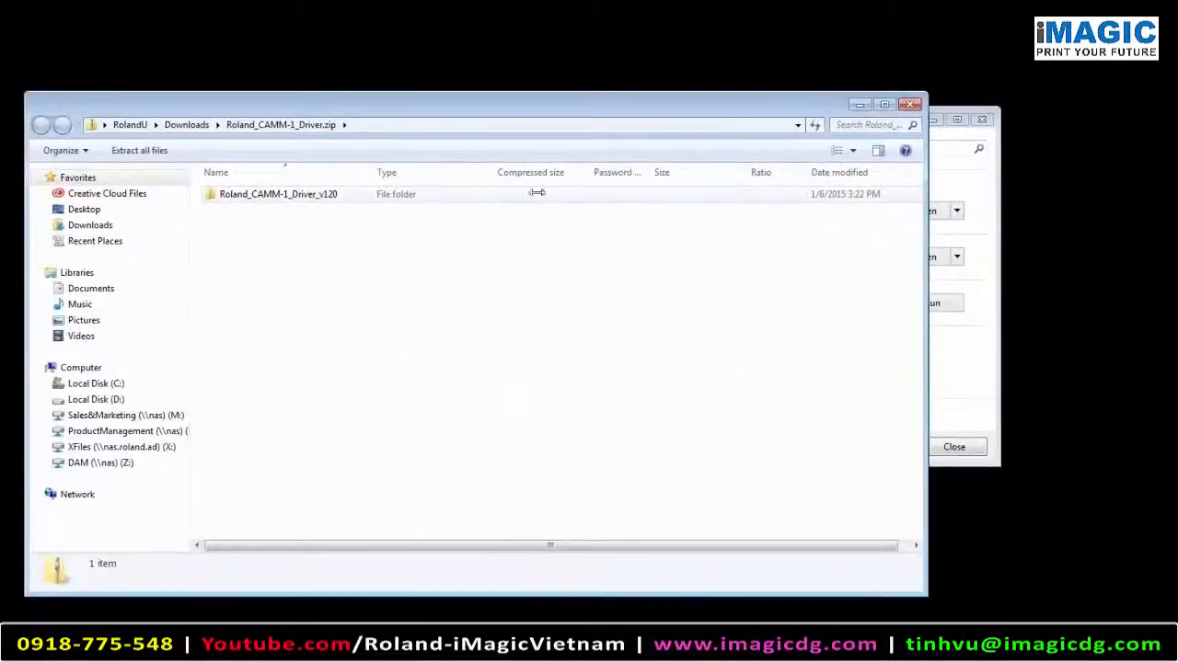
left_click_drag(323, 191, 1115, 164)
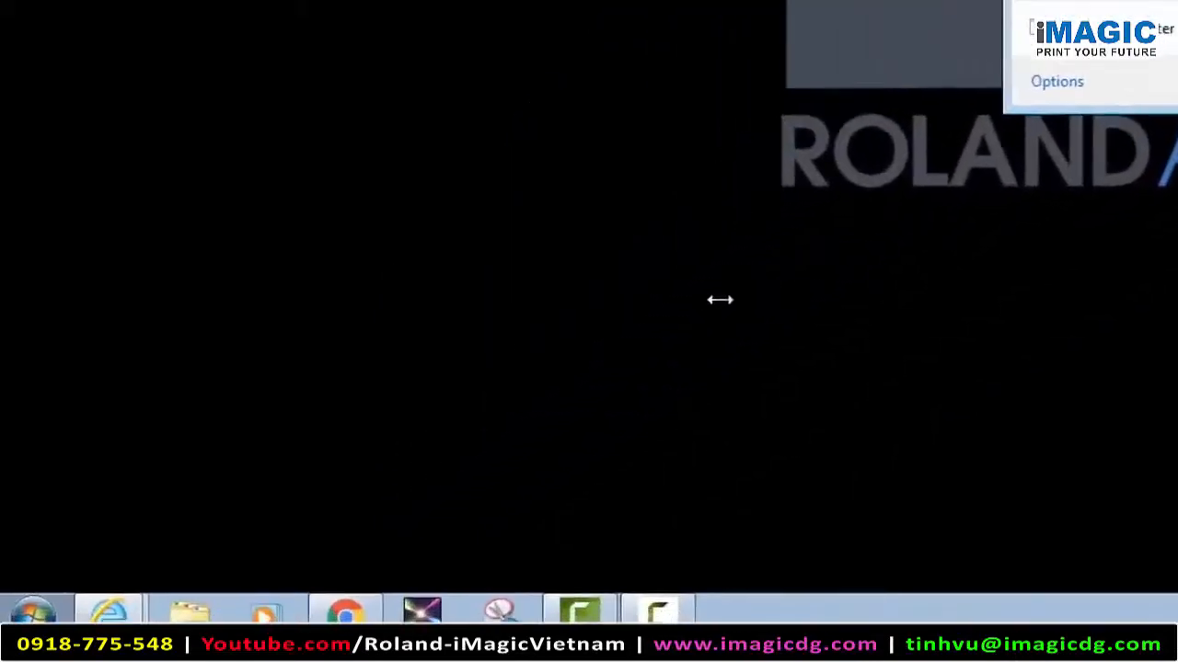
- Open the computer's system properties from Windows Explorer and launch Device Manager
left_click(189, 612)
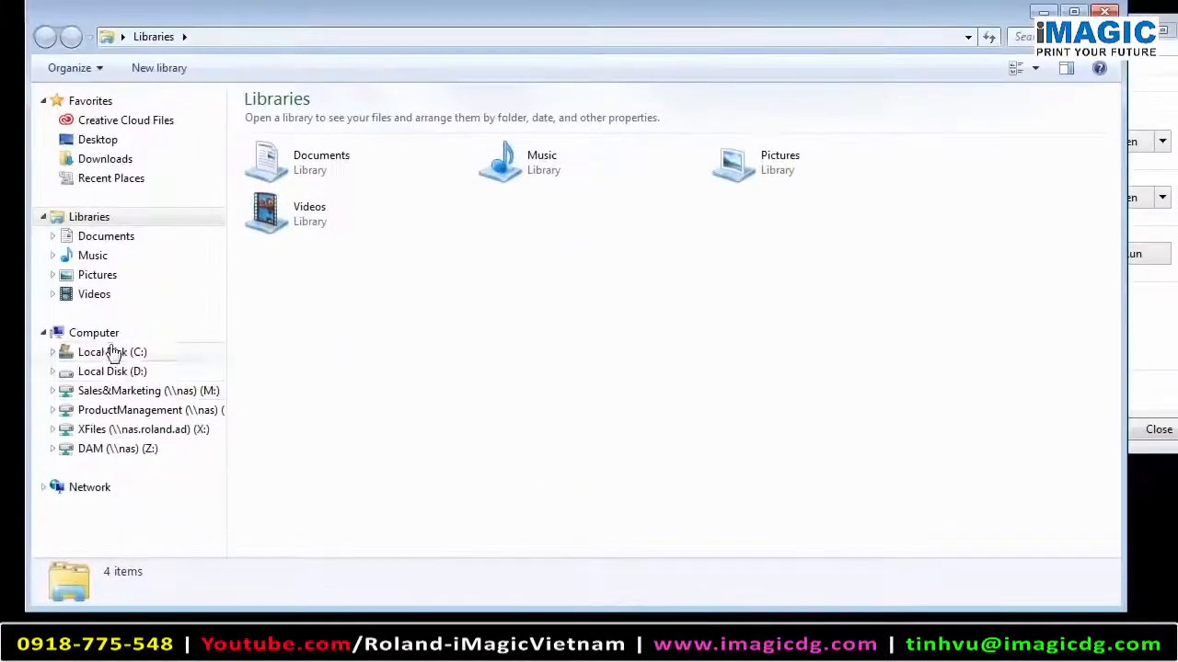
right_click(175, 203)
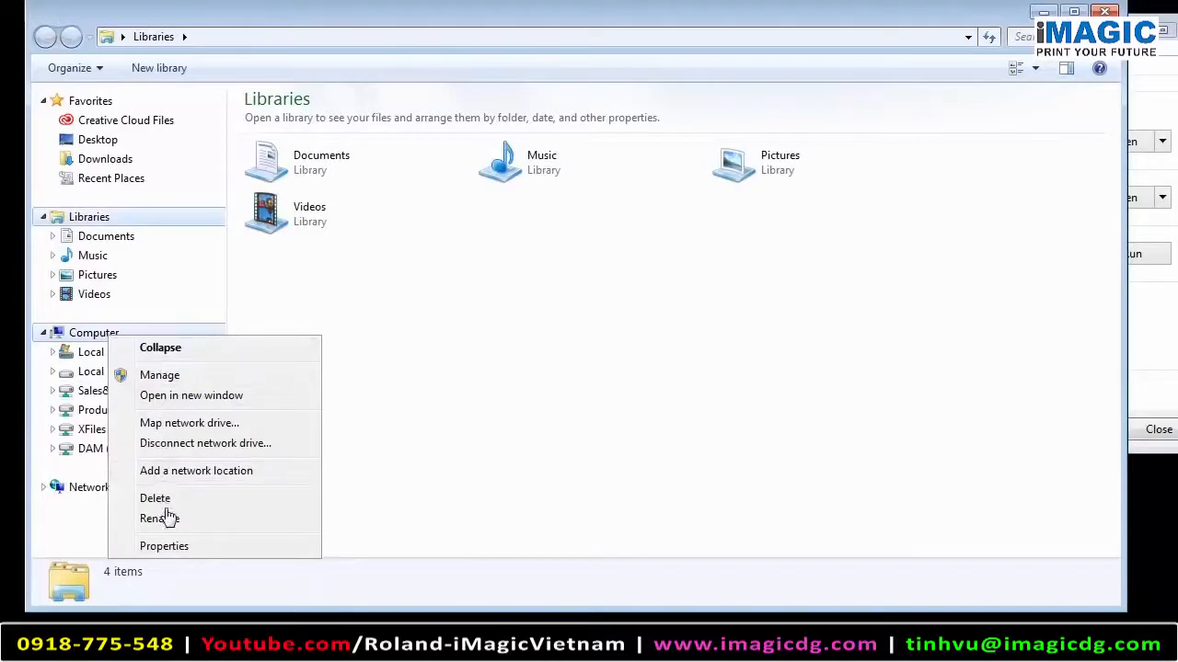
left_click(162, 547)
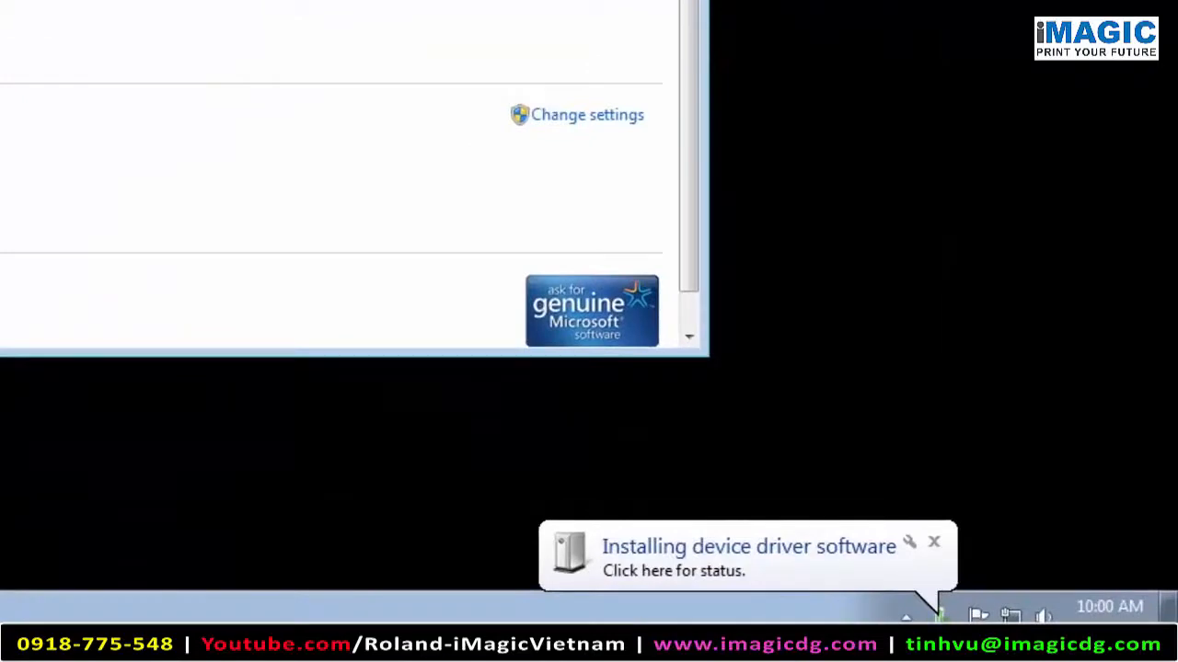
left_click(460, 245)
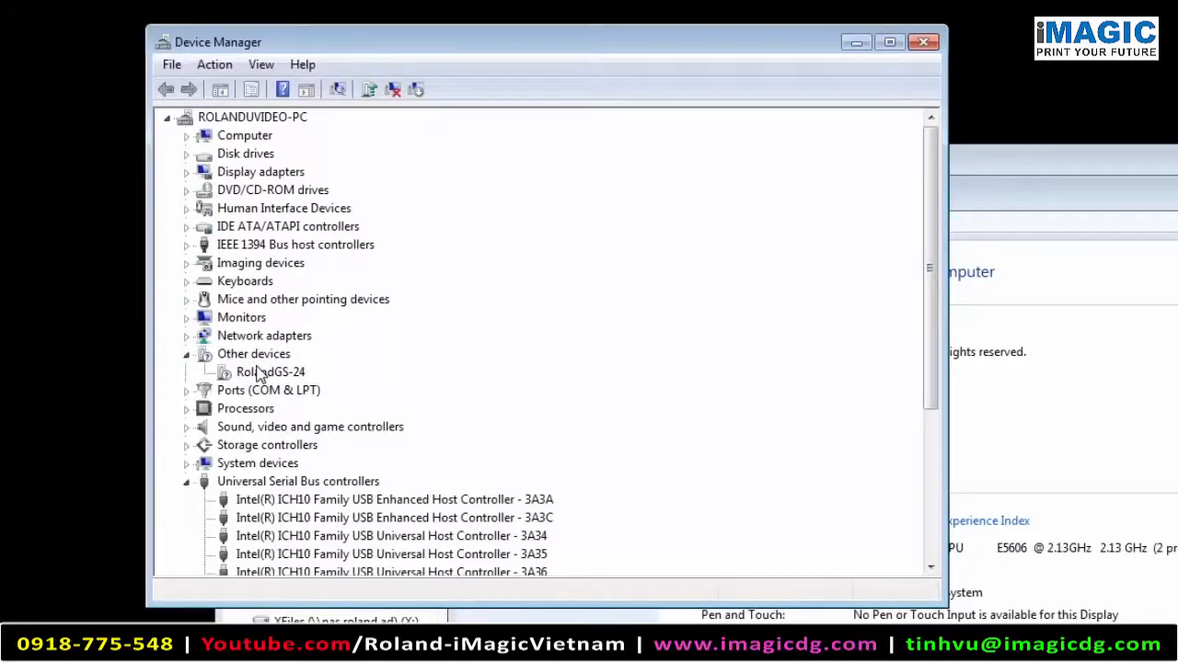
- Start a driver update for the RolandGS-24 under Other devices, choosing to browse the computer for driver software
right_click(259, 372)
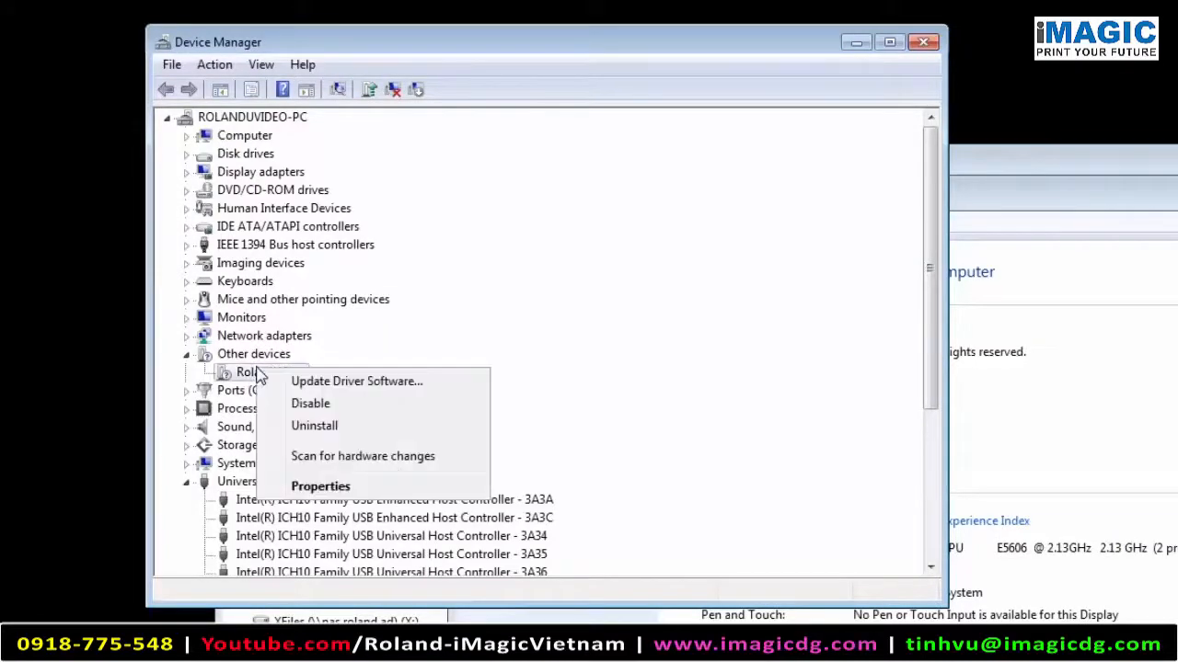
left_click(303, 381)
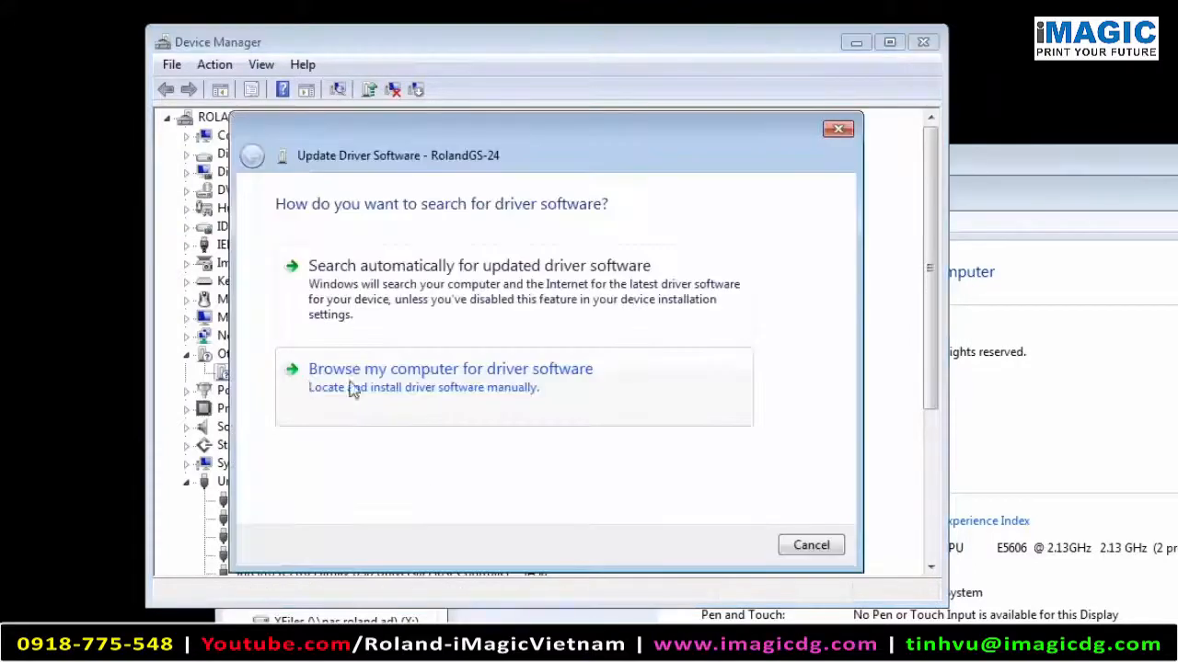
left_click(400, 382)
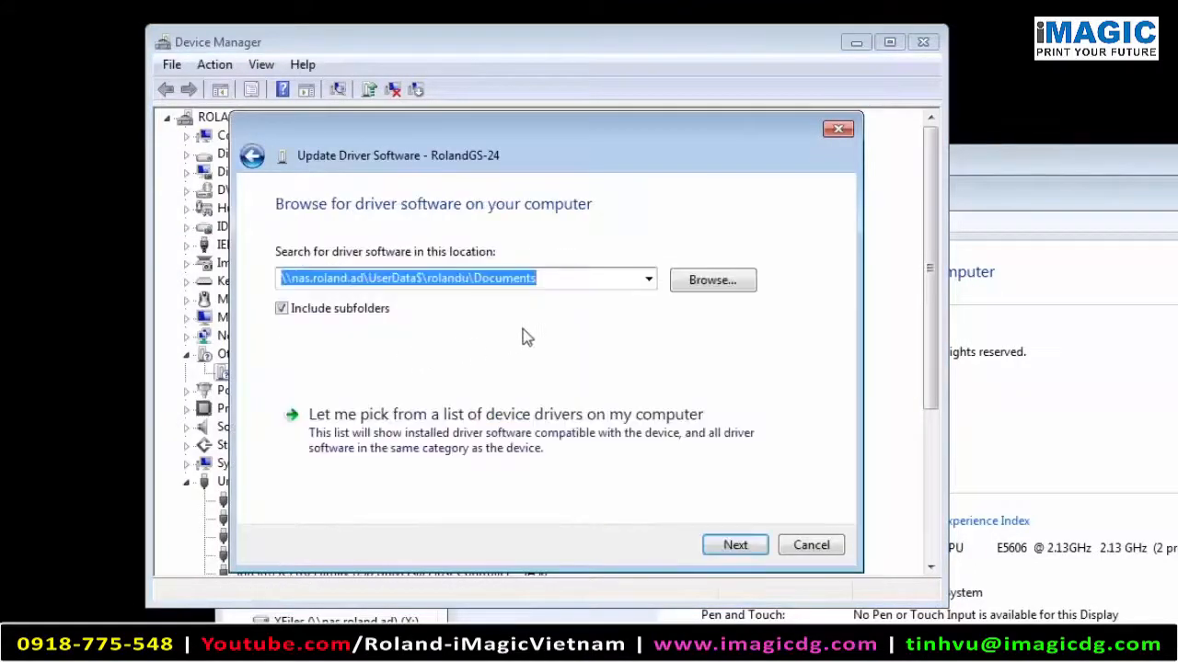
- Install the driver from the WIN7X64 folder inside Roland_CAMM-1_Driver_v120 and close the update wizard
left_click(725, 284)
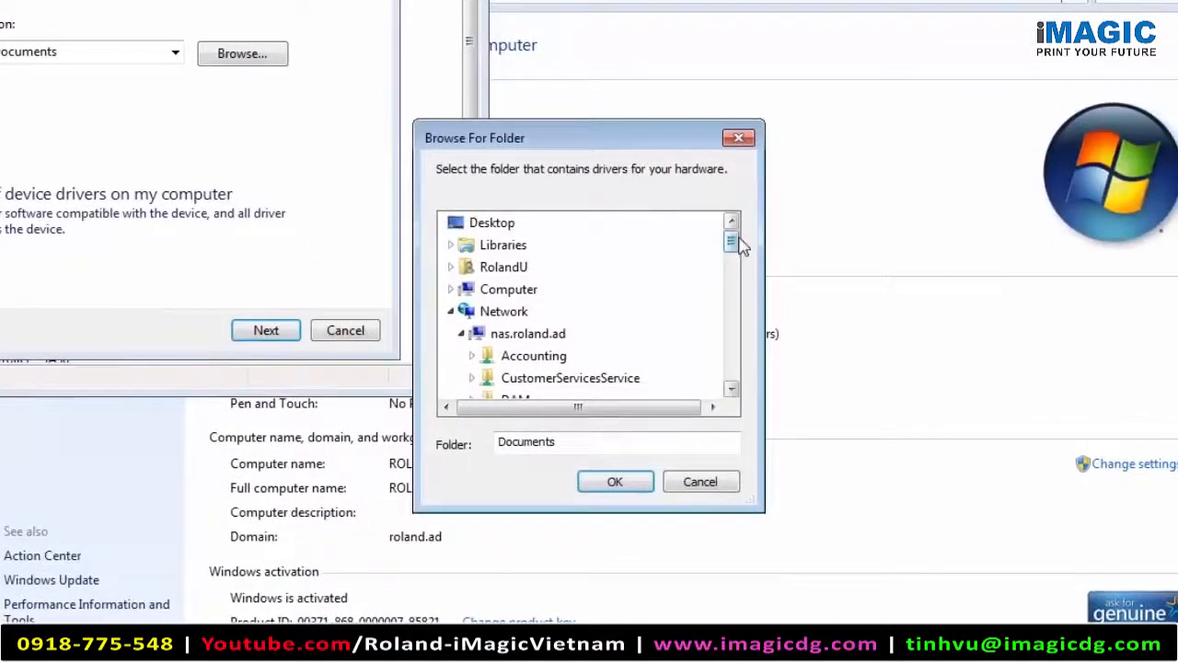
left_click_drag(733, 243, 731, 357)
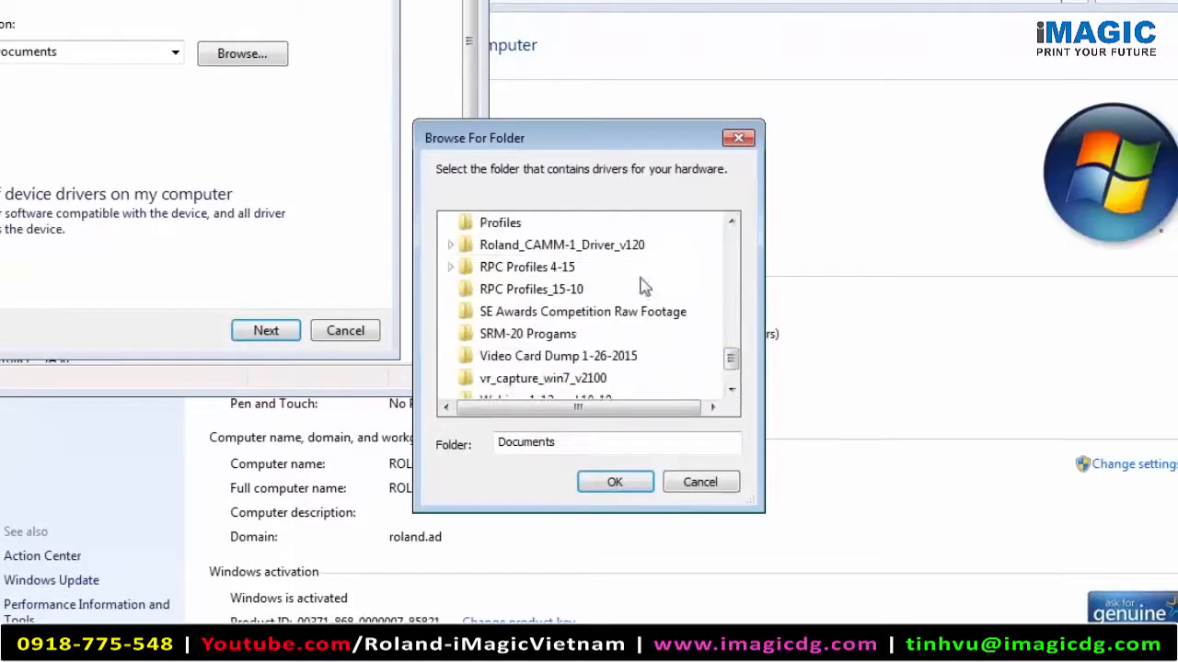
left_click(609, 244)
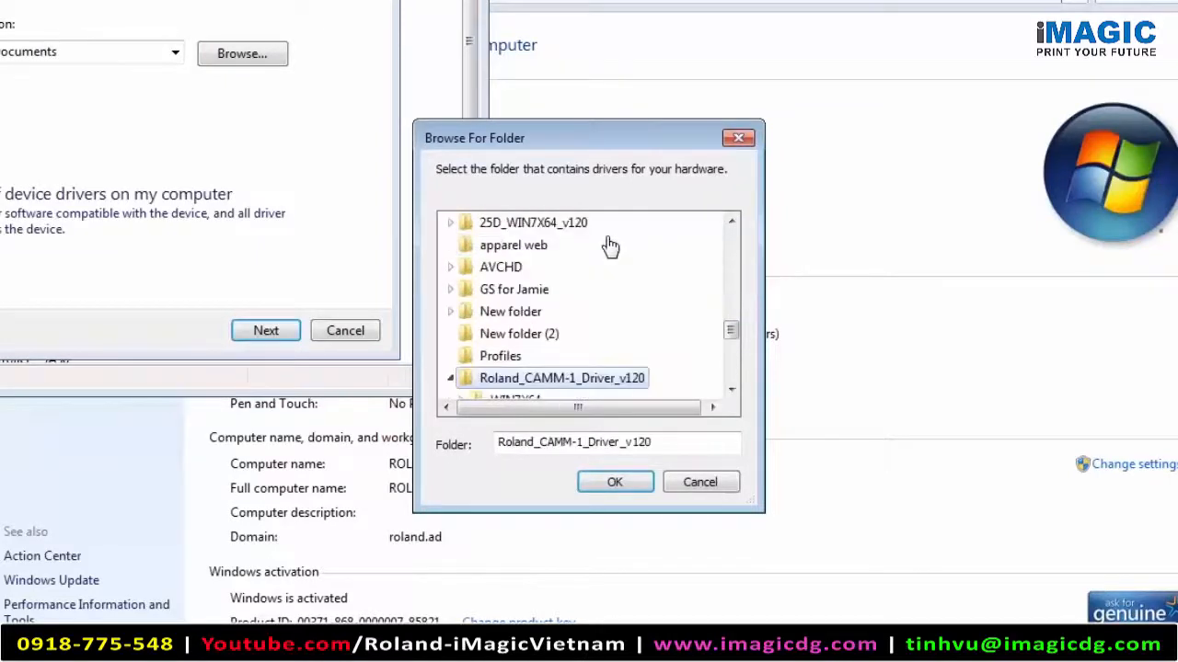
scroll(651, 287, "down", 1)
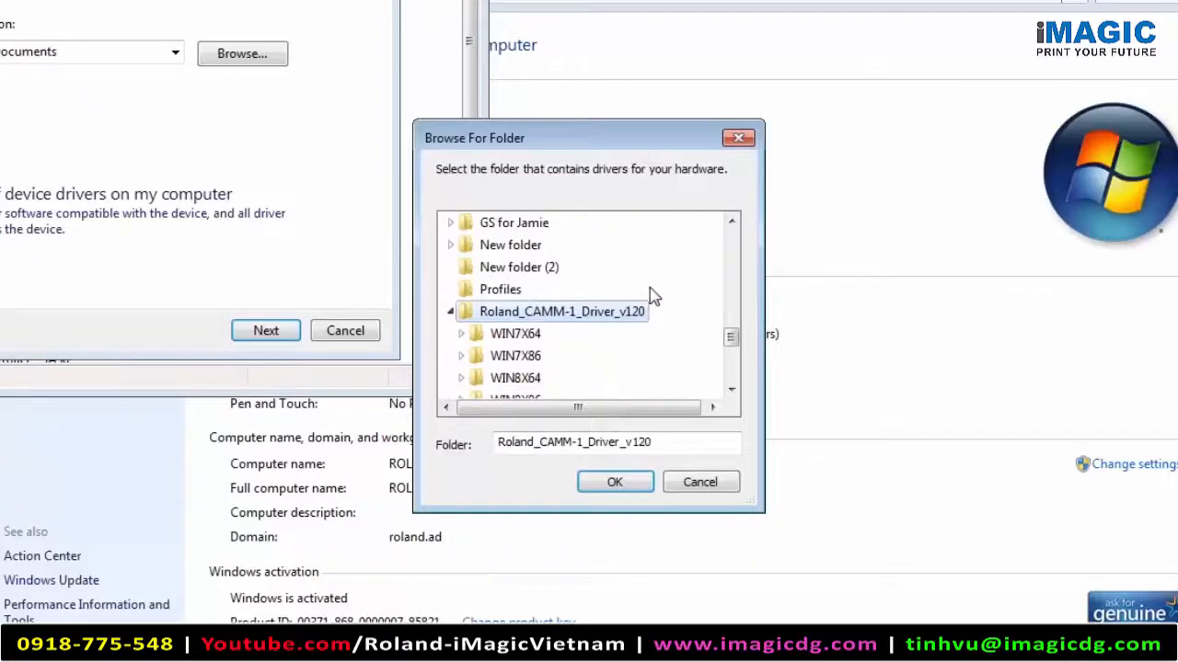
scroll(652, 296, "down", 1)
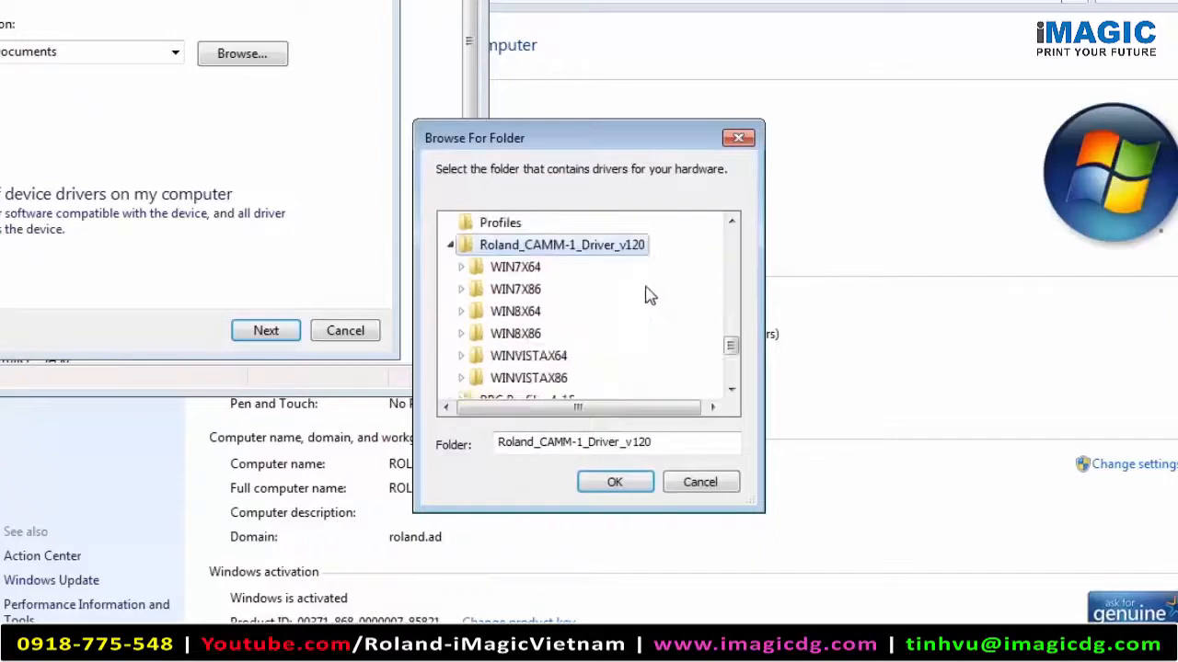
left_click(540, 269)
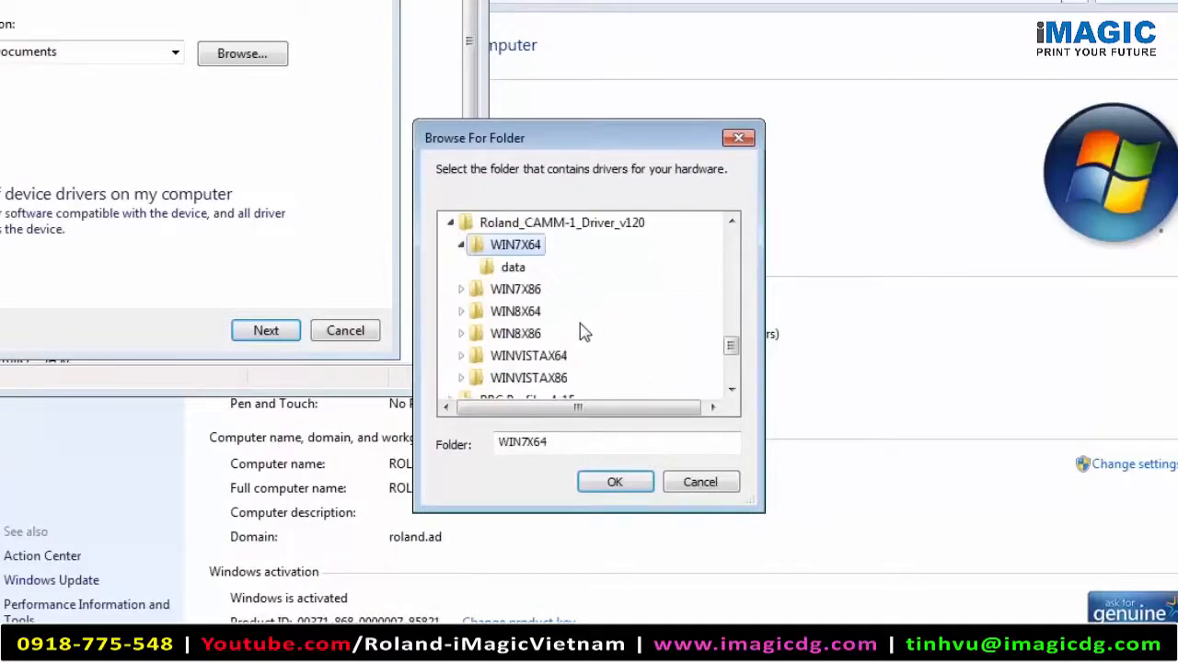
left_click(614, 485)
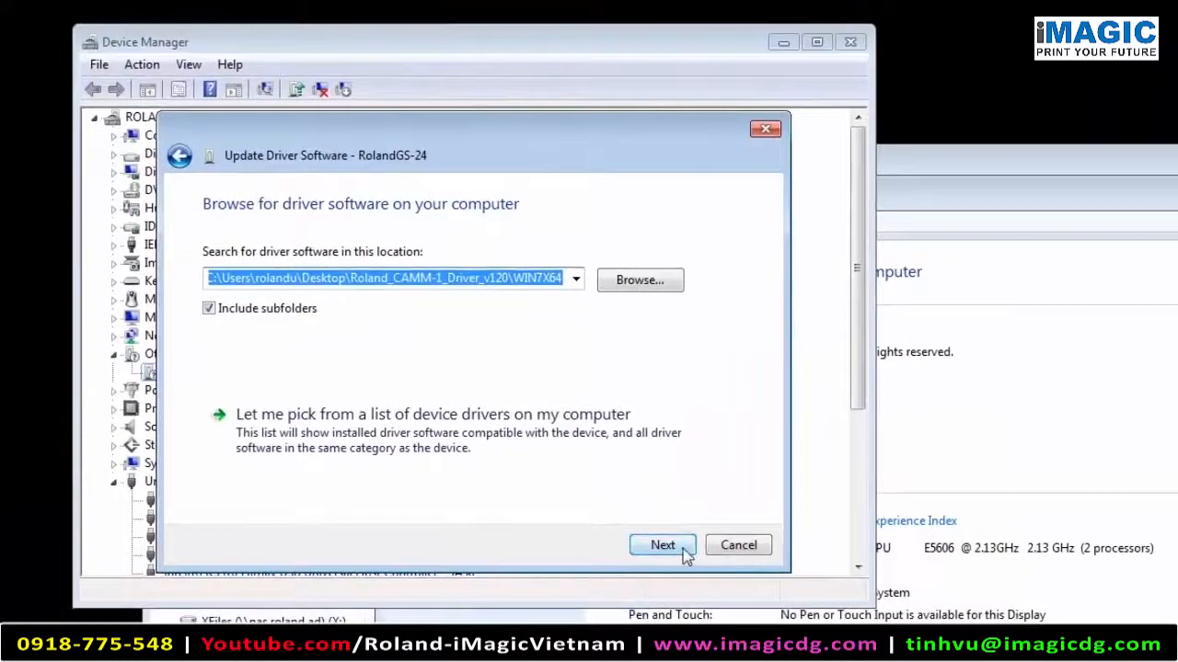
left_click(396, 393)
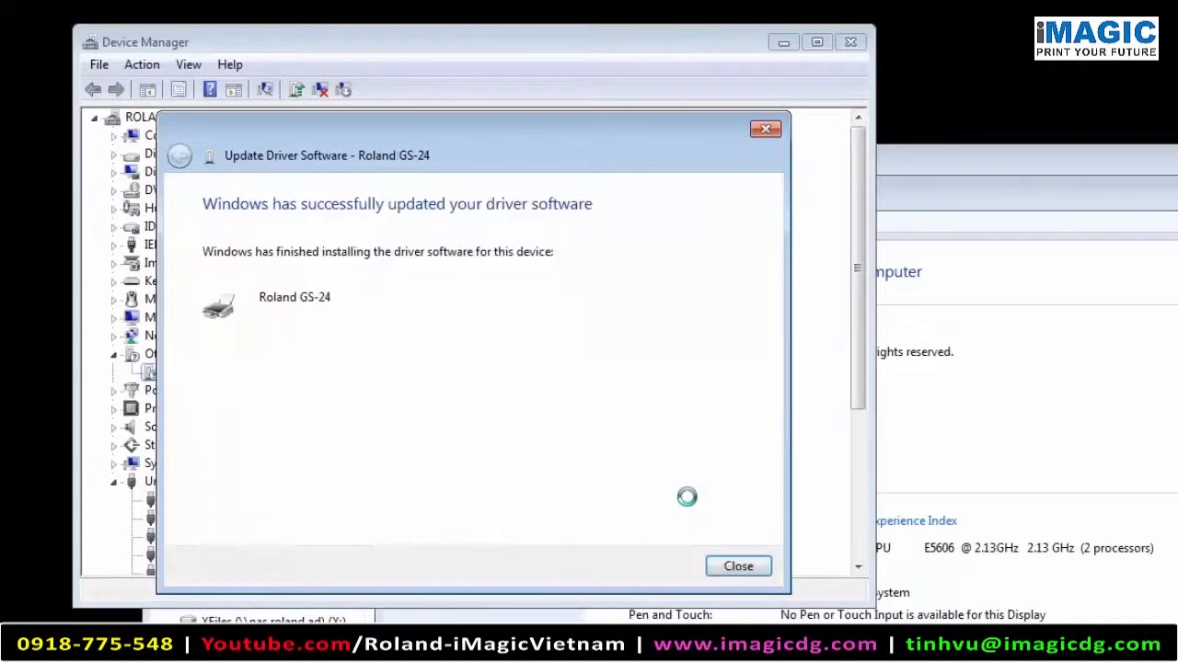
left_click(737, 566)
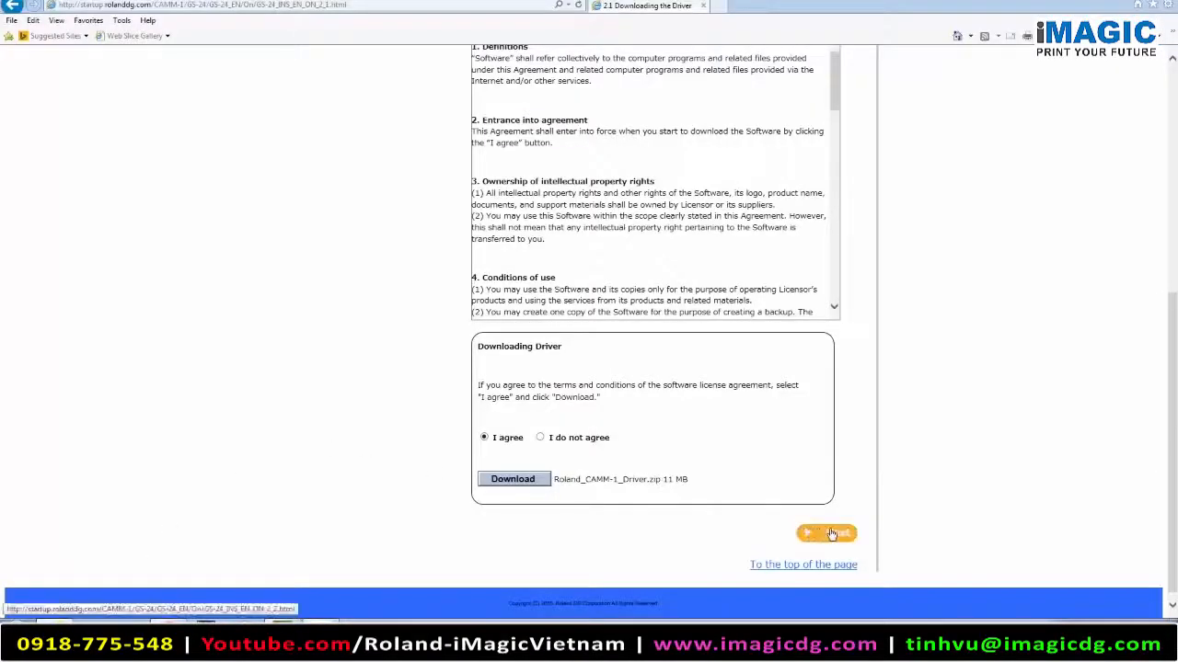
- In Internet Explorer, advance past the driver download page and open Downloading OnSupport in the OnSupport Setup section
left_click(831, 534)
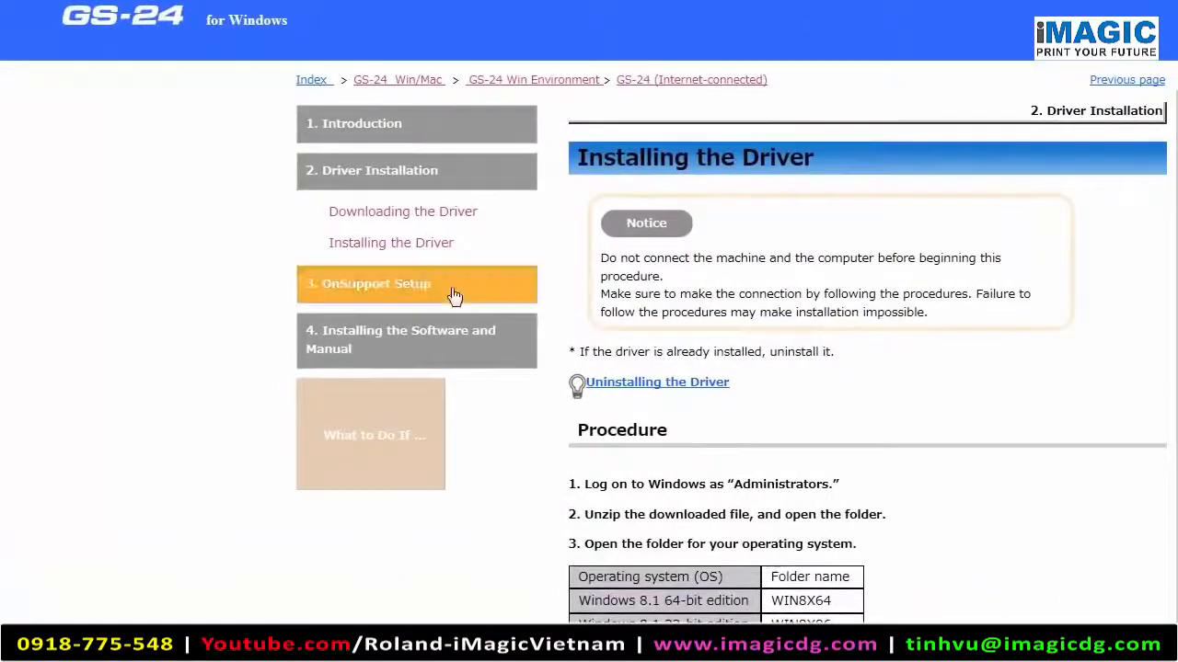
left_click(402, 283)
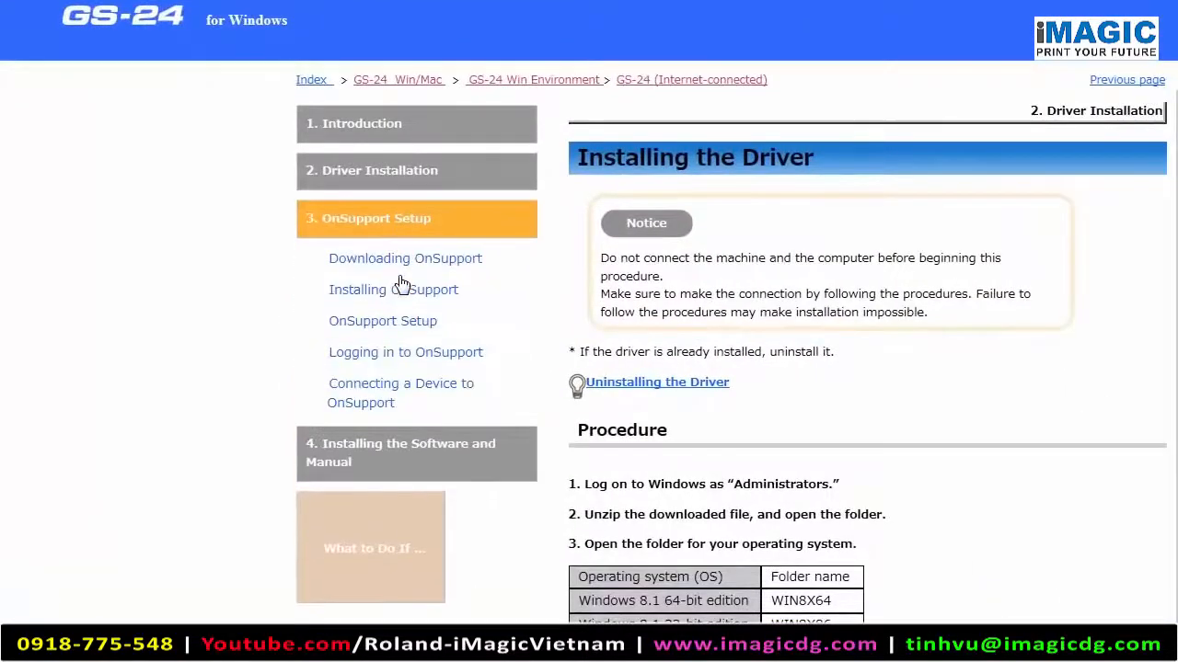
left_click(448, 261)
- Agree to the OnSupport software license and save onsupport_installer.zip
scroll(589, 359, "down", 3)
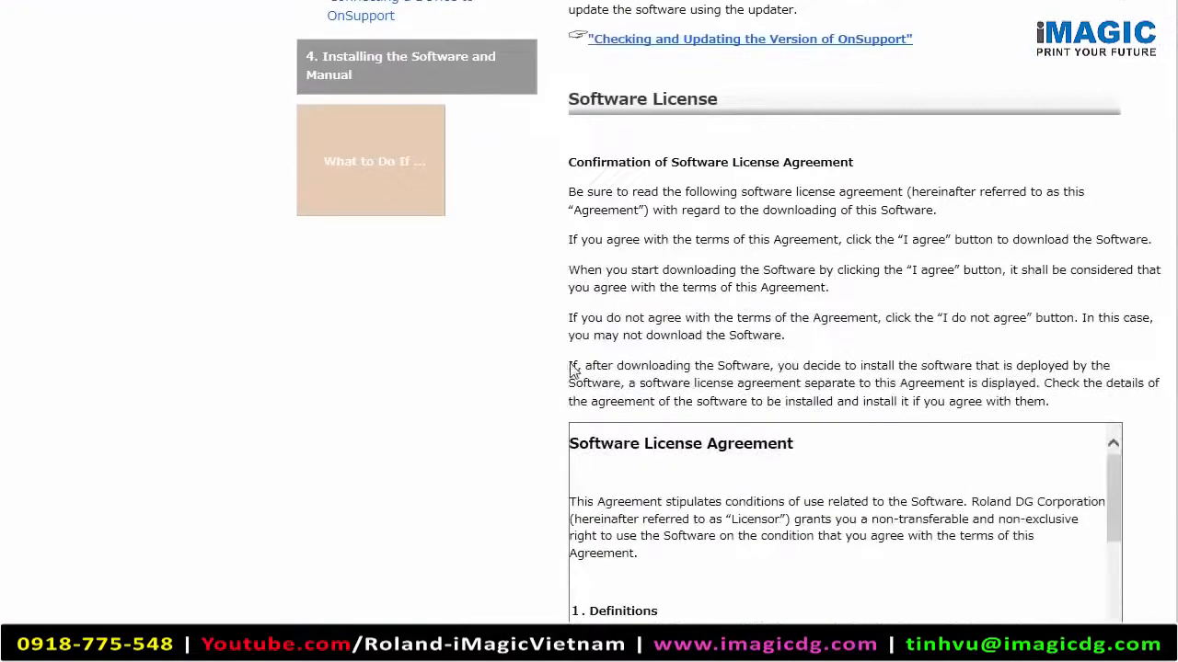
scroll(572, 368, "down", 6)
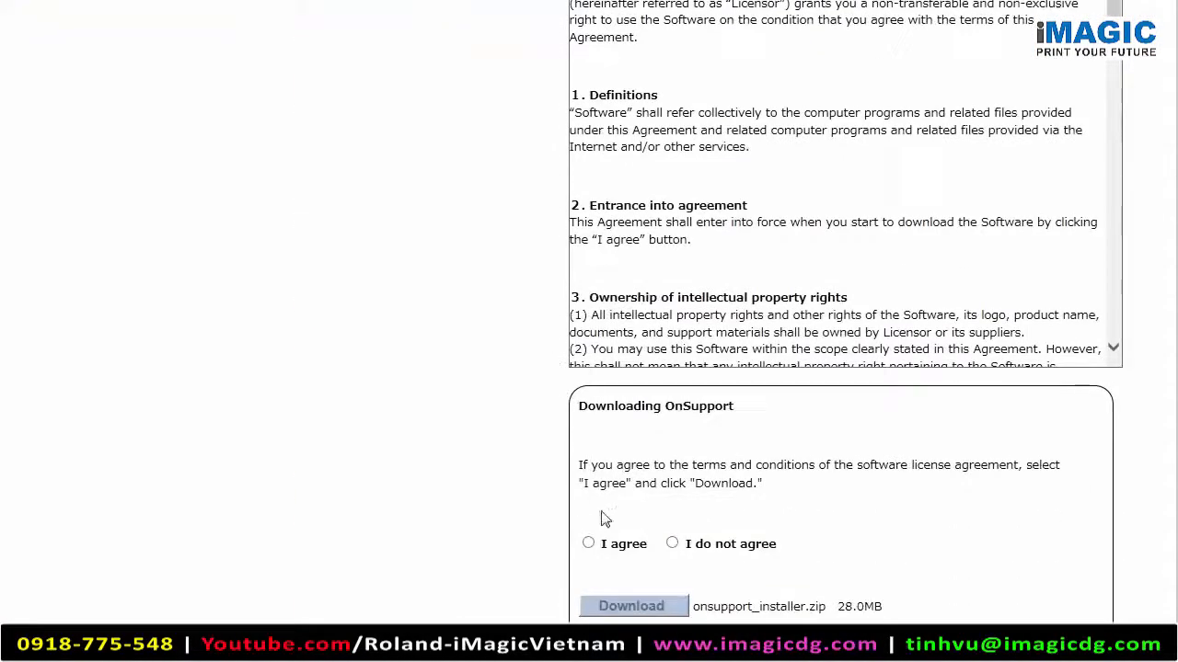
left_click(589, 544)
left_click(641, 604)
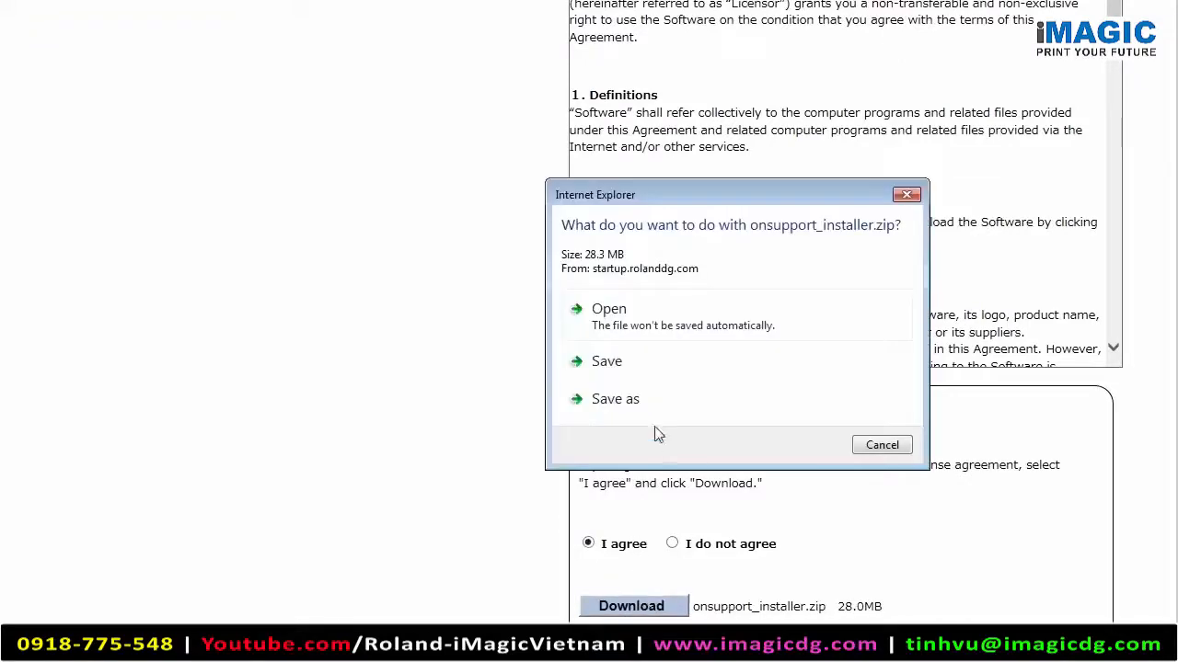
left_click(619, 366)
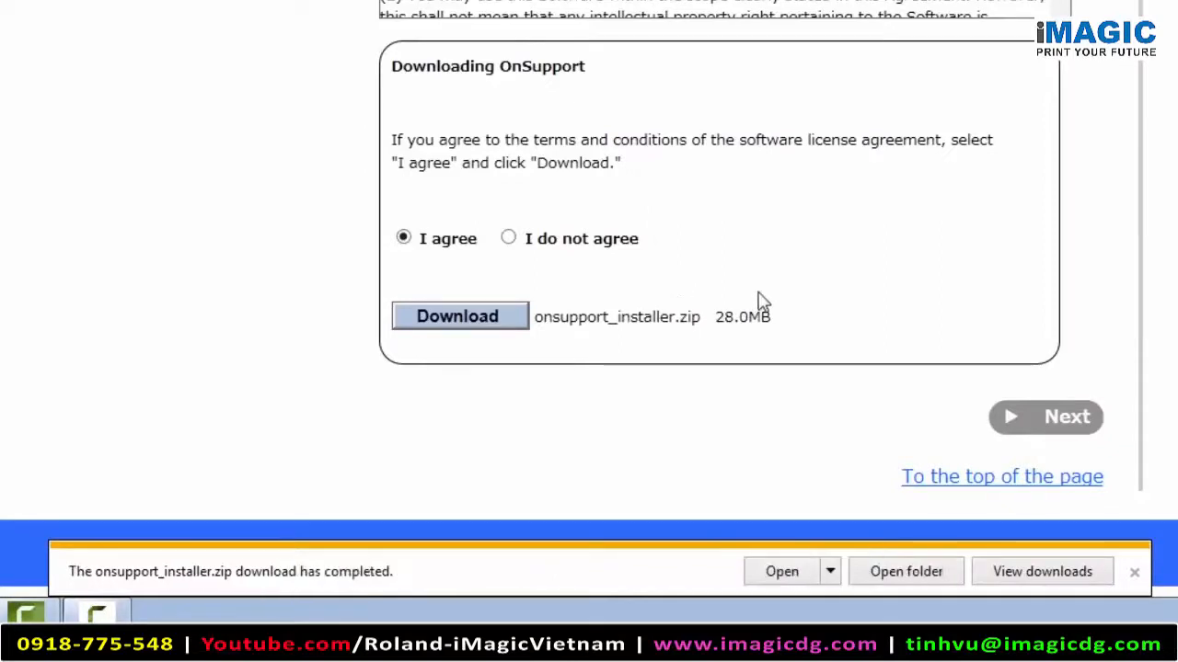
- Open onsupport_installer.zip from the downloads list, copy its onsupport_installer_230 folder to the desktop, and close the archive window
left_click(1033, 572)
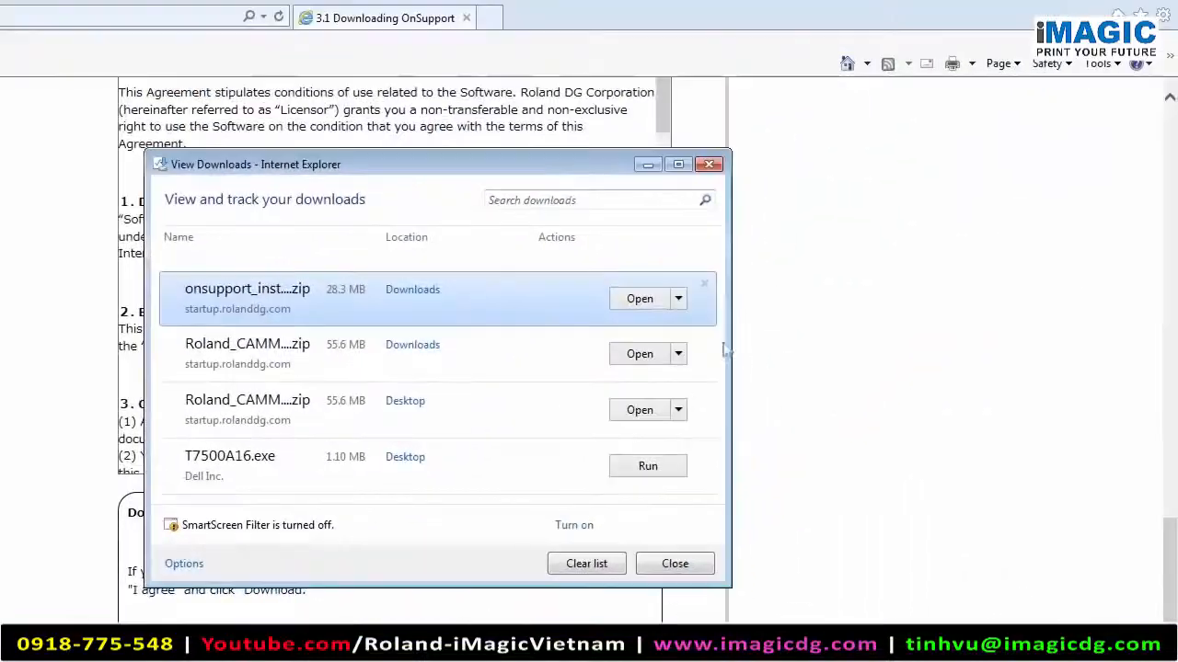
left_click(633, 298)
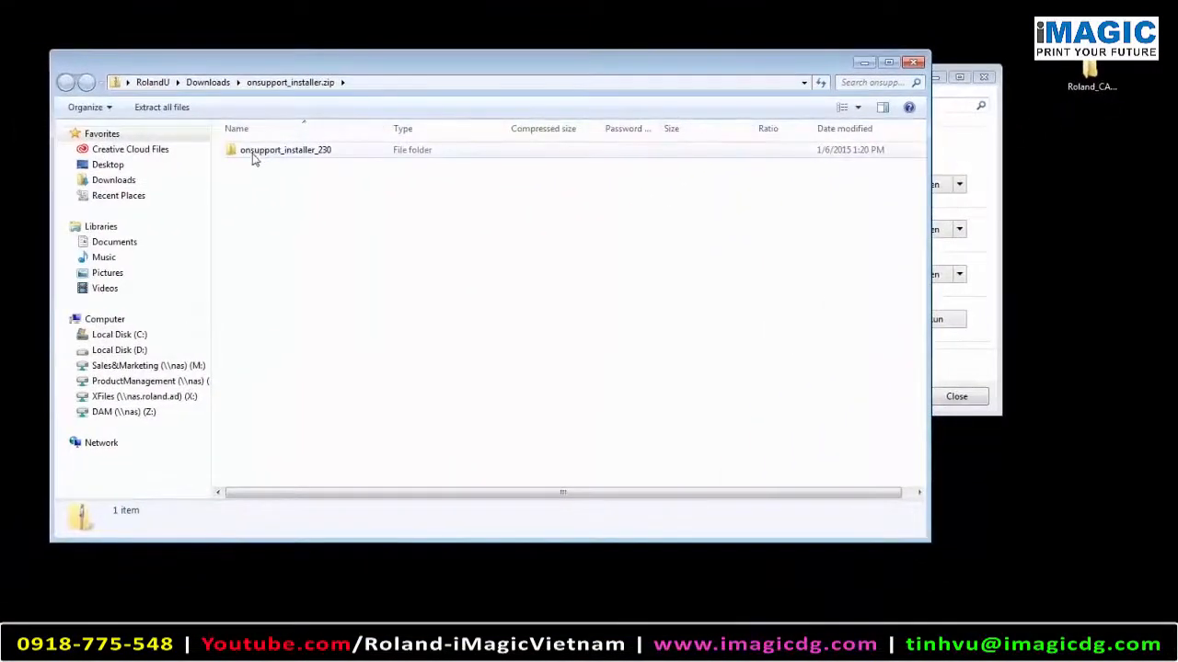
left_click(256, 158)
left_click_drag(256, 158, 1095, 225)
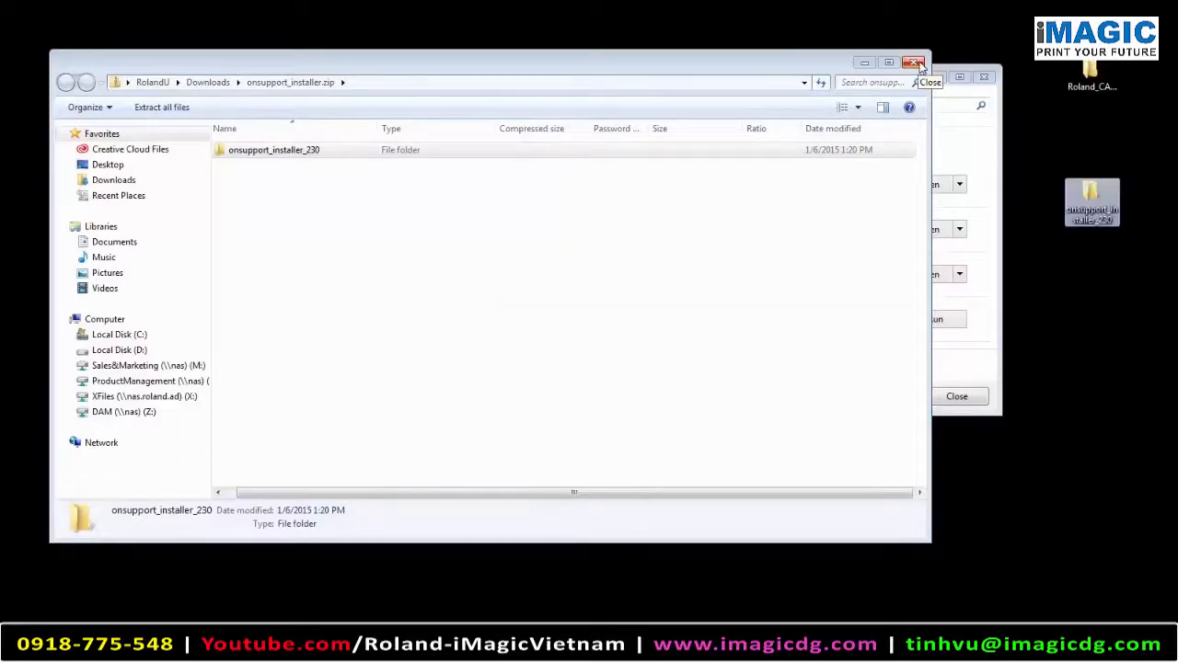
left_click(914, 63)
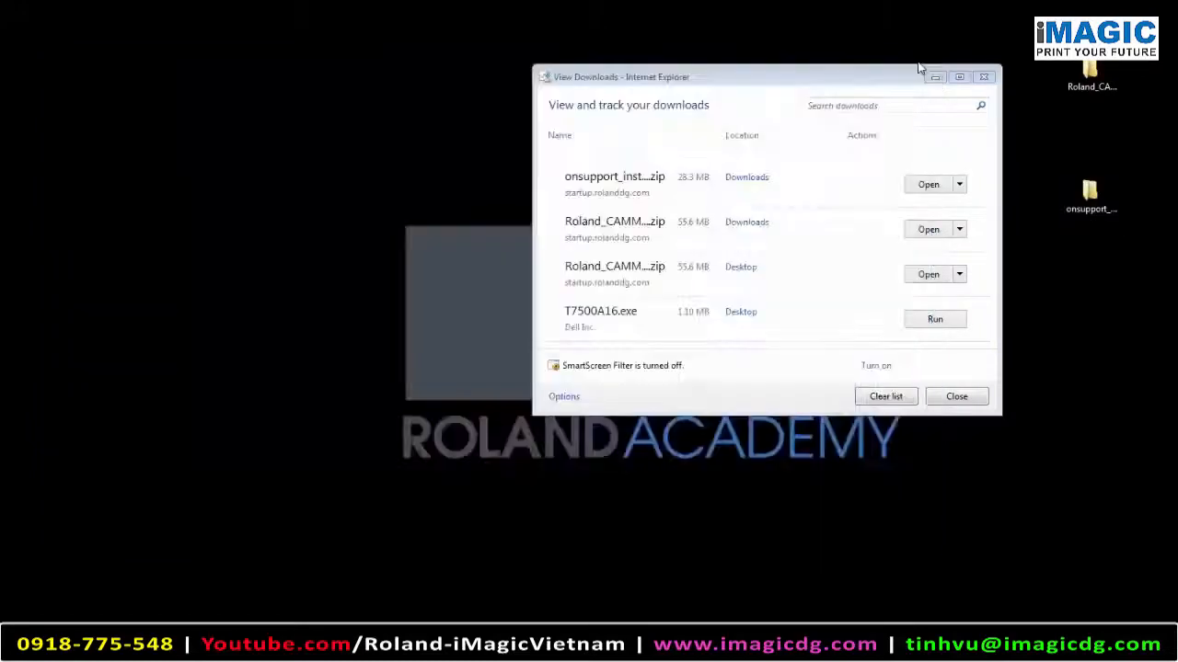
- Run OnSupportSetup.exe from the onsupport_installer_230 desktop folder with English (United States) as the installation language
double_click(1090, 195)
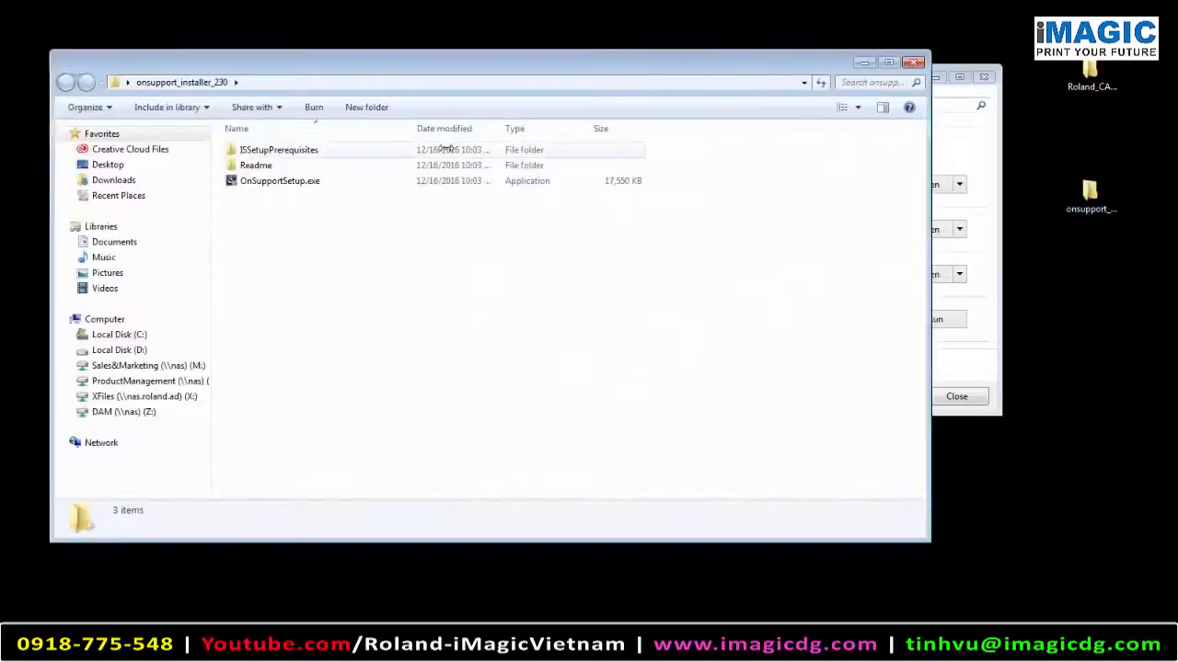
left_click(292, 180)
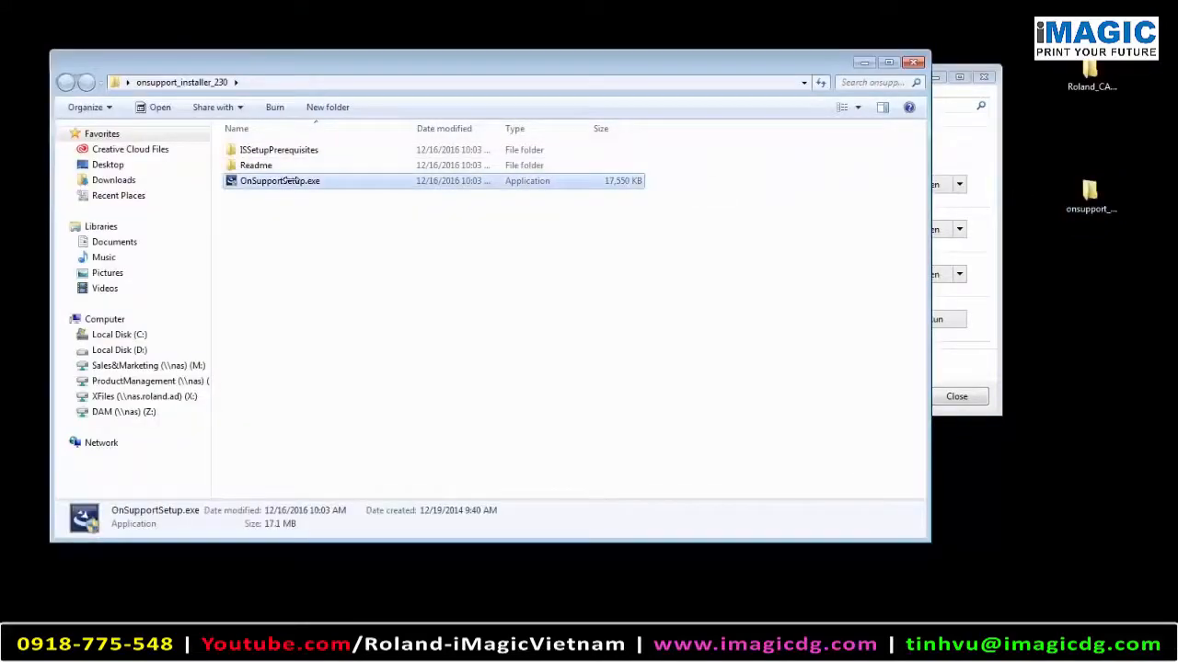
double_click(292, 180)
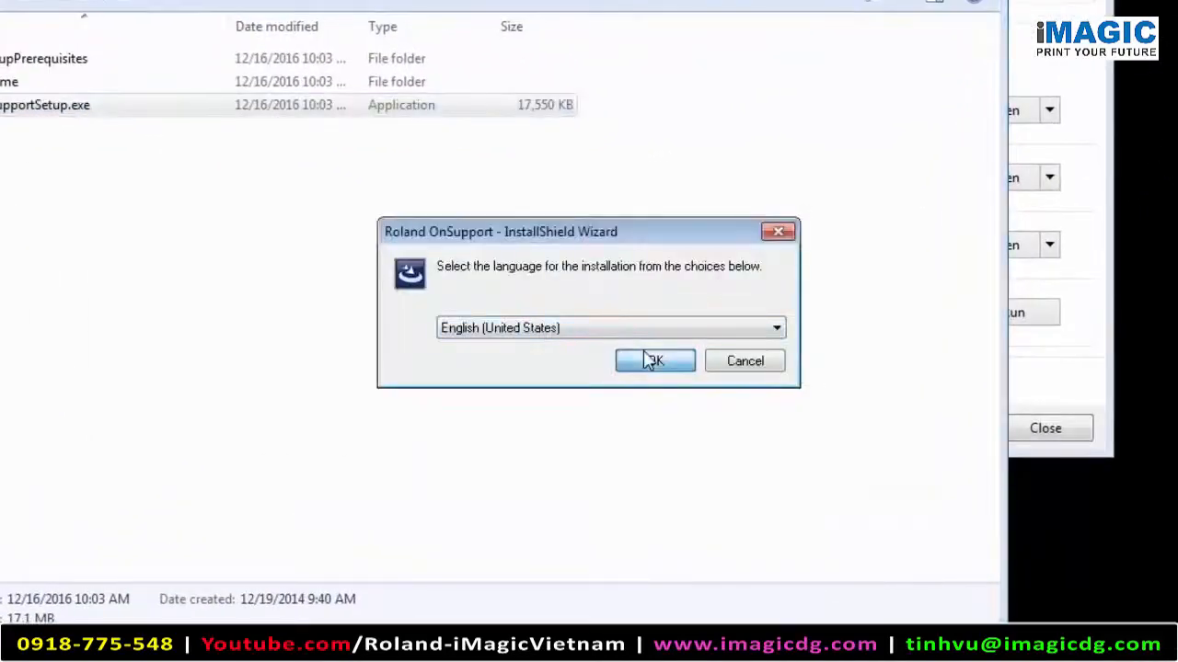
left_click(653, 361)
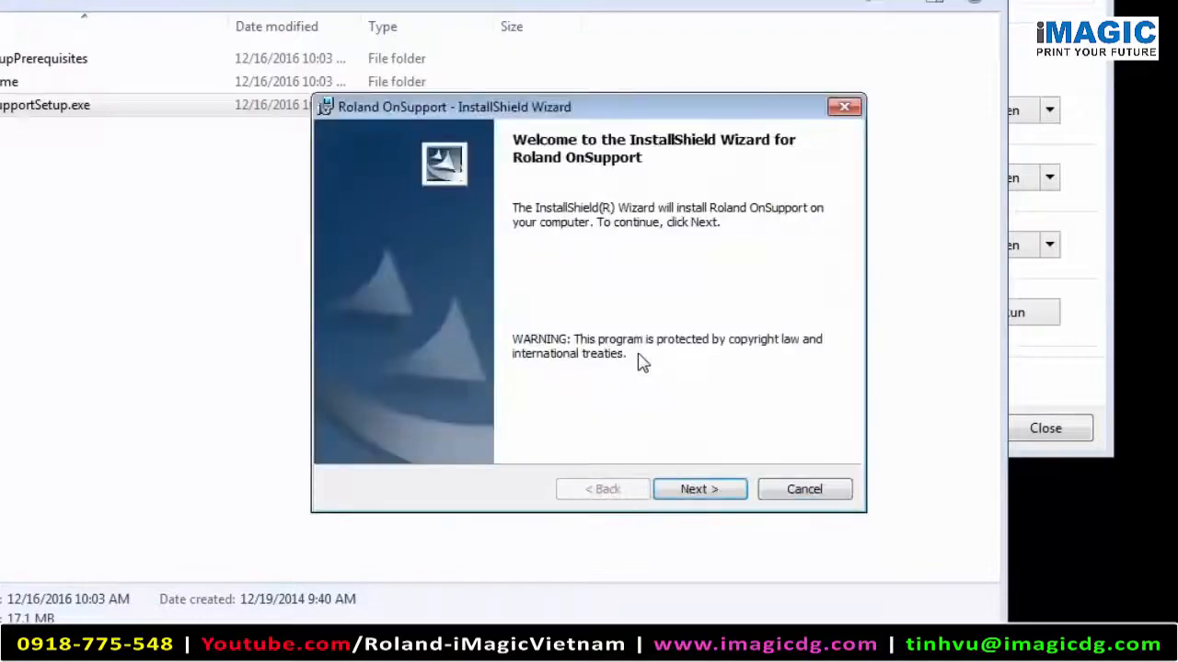
- Accept the Roland OnSupport license terms and continue to the Customer Information page
left_click(699, 490)
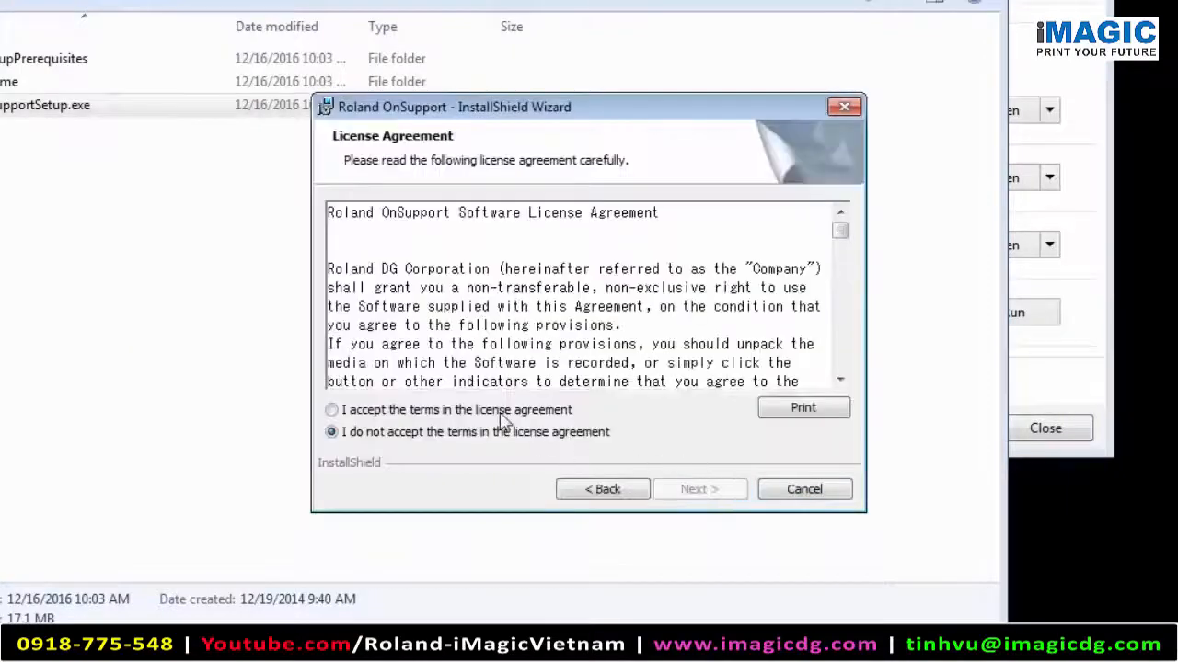
left_click(504, 412)
left_click(715, 489)
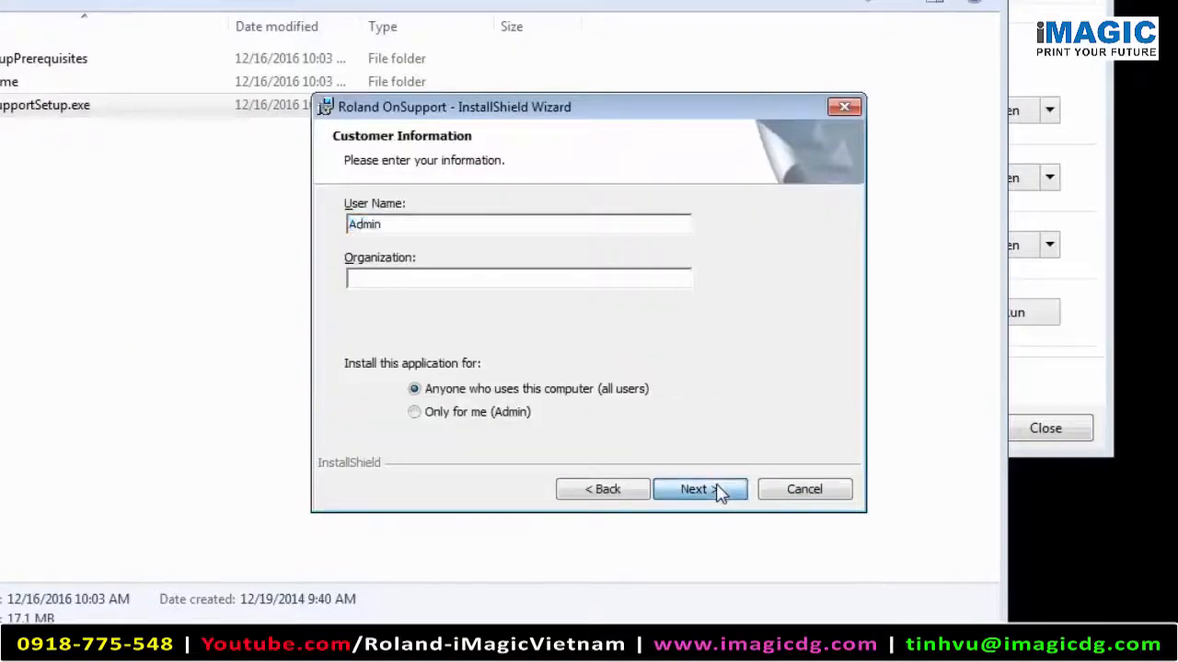
- Finish installing Roland OnSupport for all users, launching the program on completion and at Windows startup
left_click(720, 489)
left_click(720, 490)
left_click(719, 490)
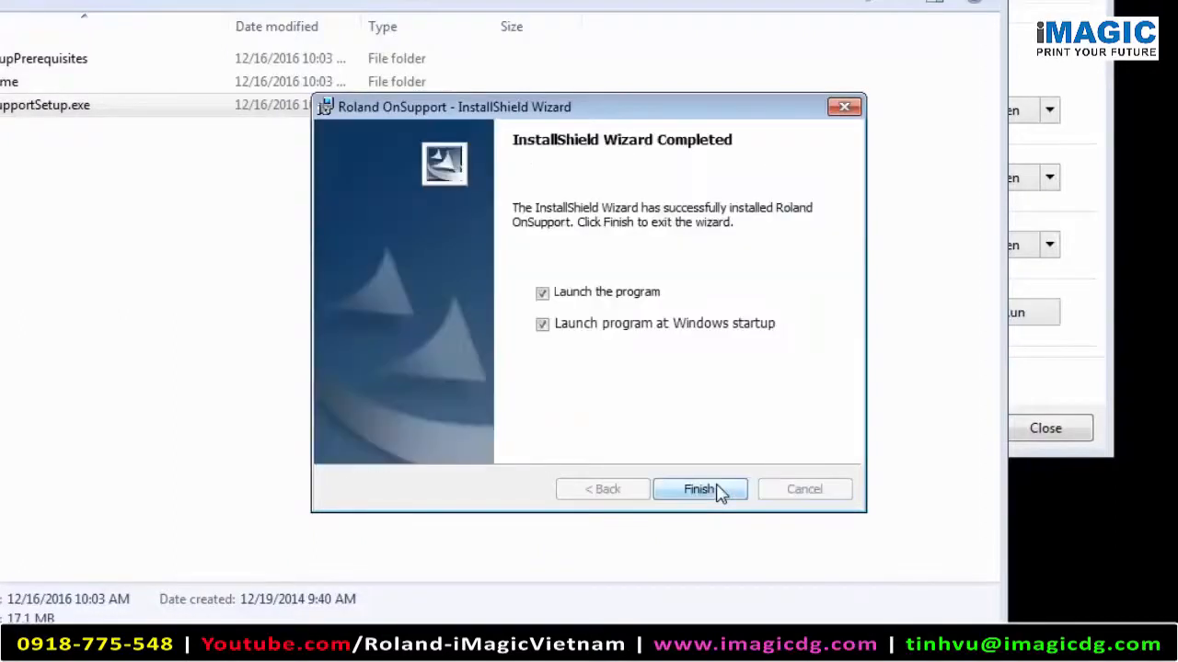
left_click(720, 493)
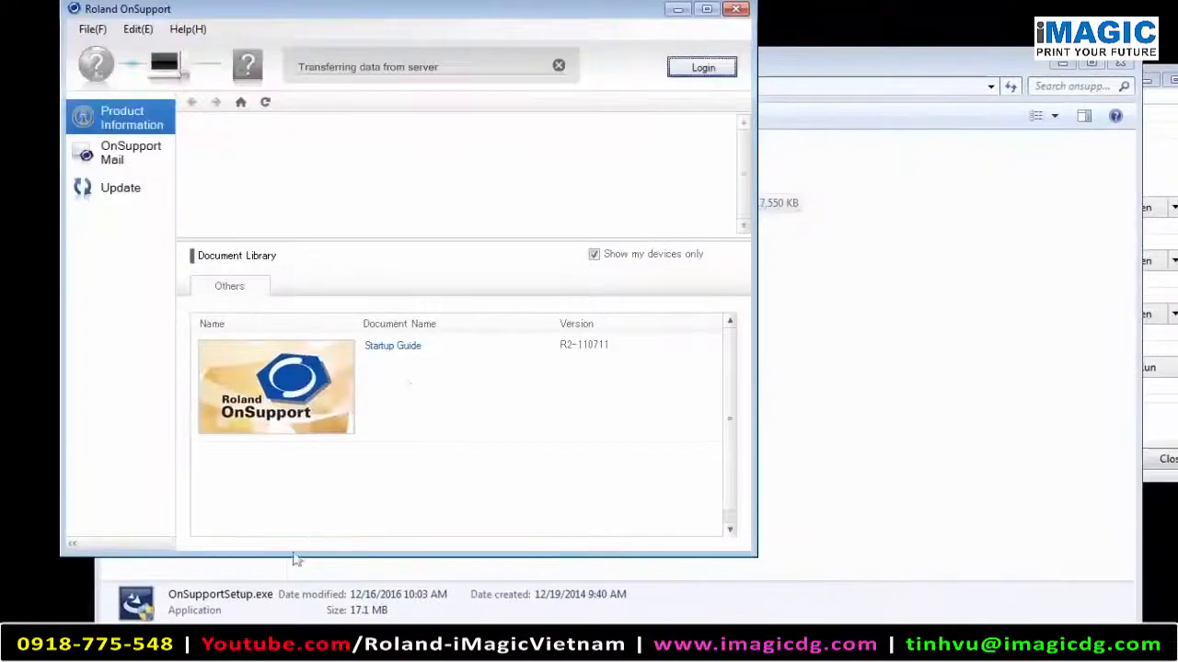
- In OnSupport's Device Management, set the device connection to USB with Roland GS-24 as the port
left_click(137, 30)
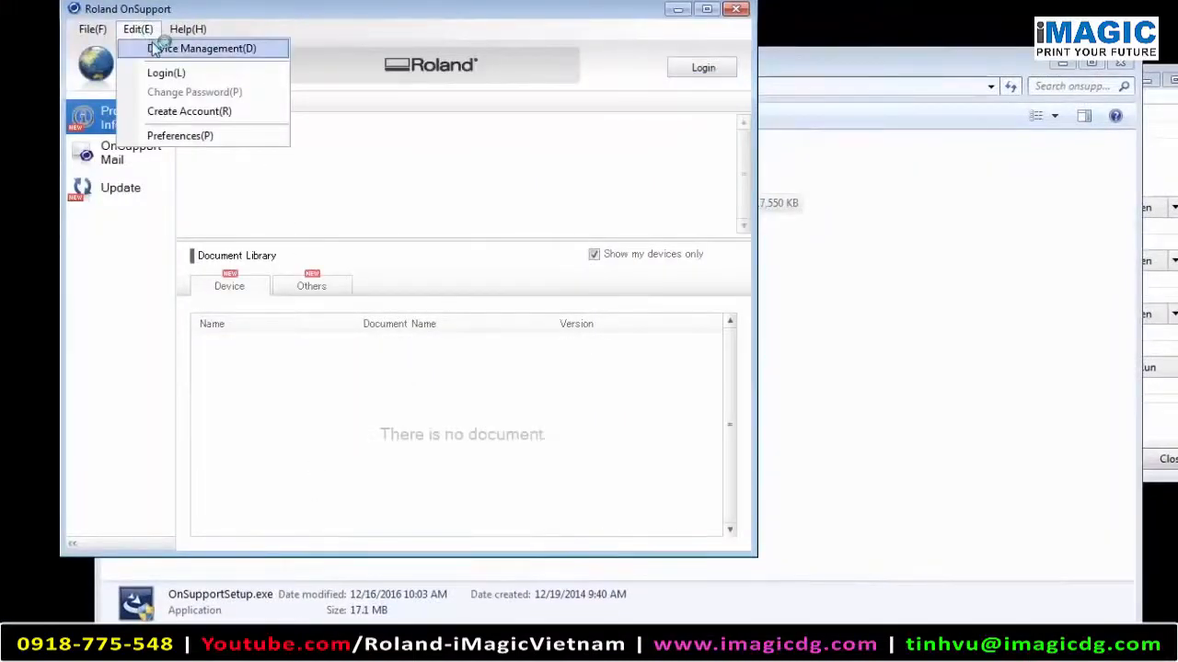
left_click(157, 49)
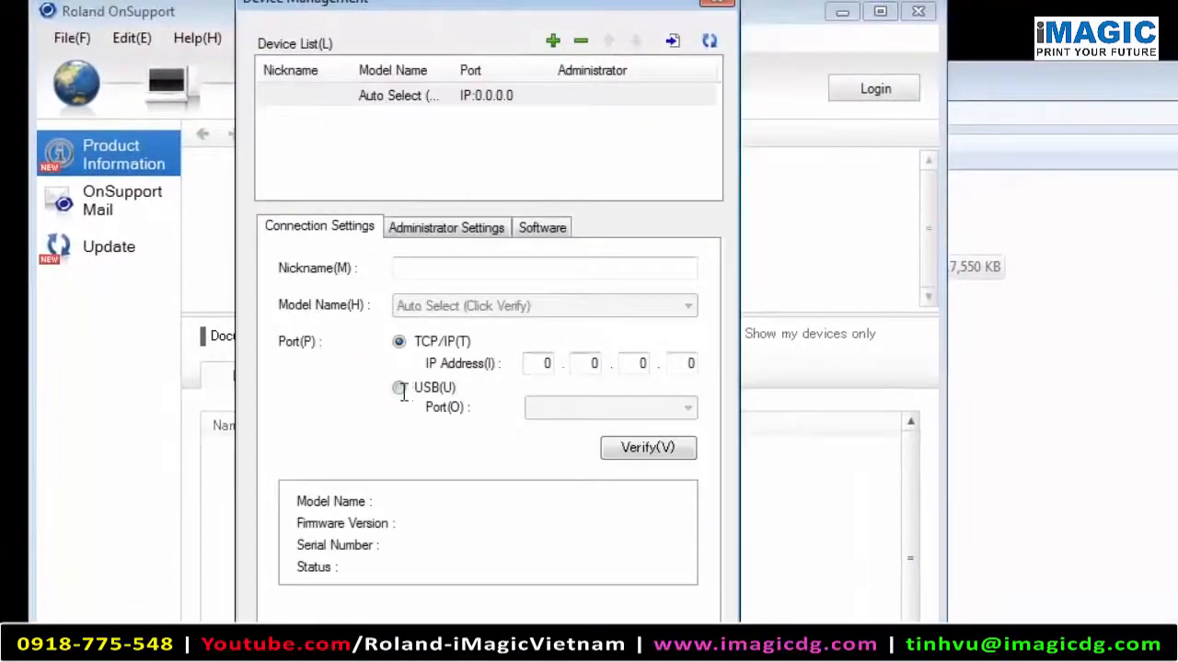
left_click(398, 387)
left_click(562, 405)
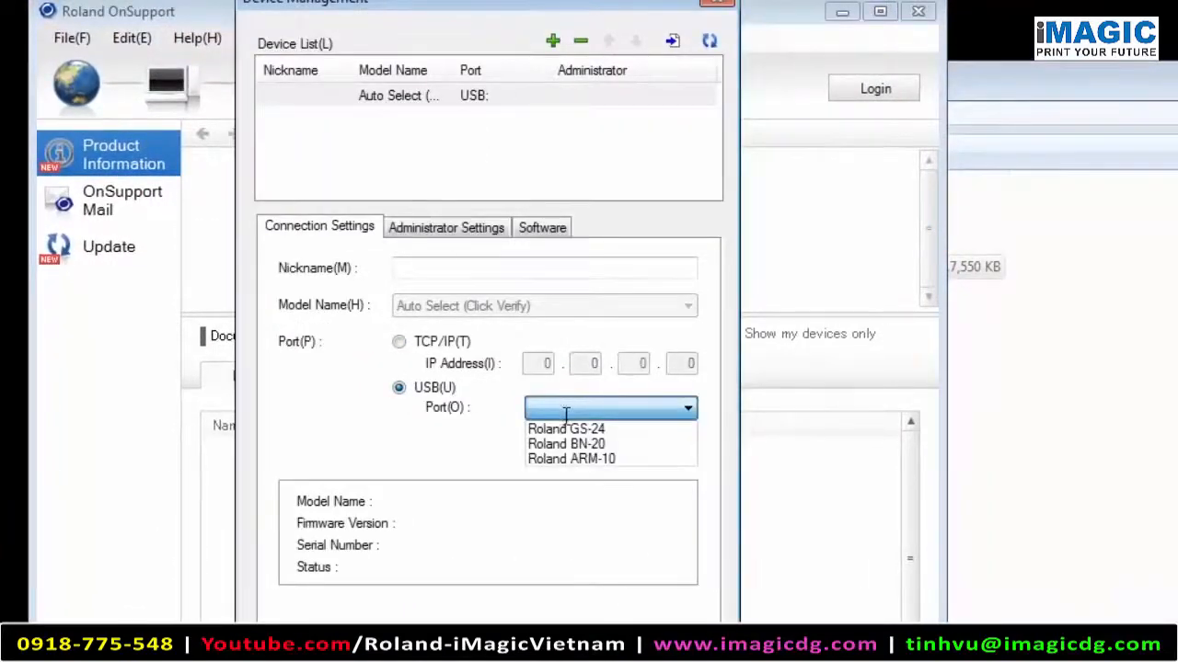
left_click(565, 429)
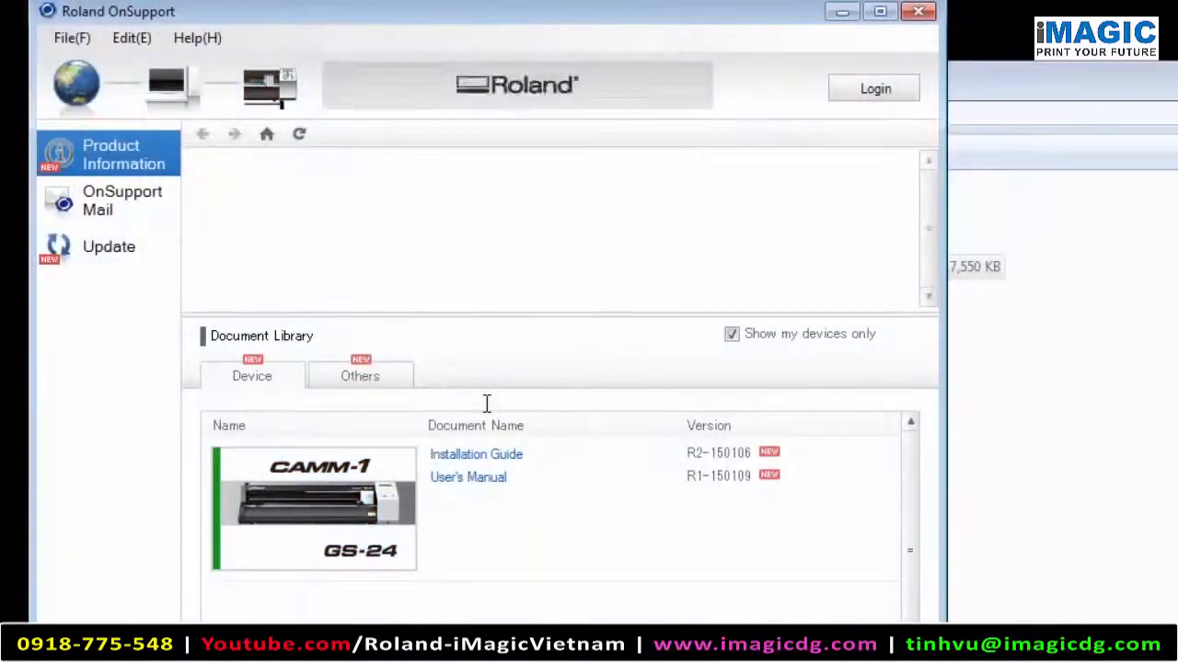
- Request the CutStudio installer download from the GS-24's software settings in Device Management
left_click(132, 38)
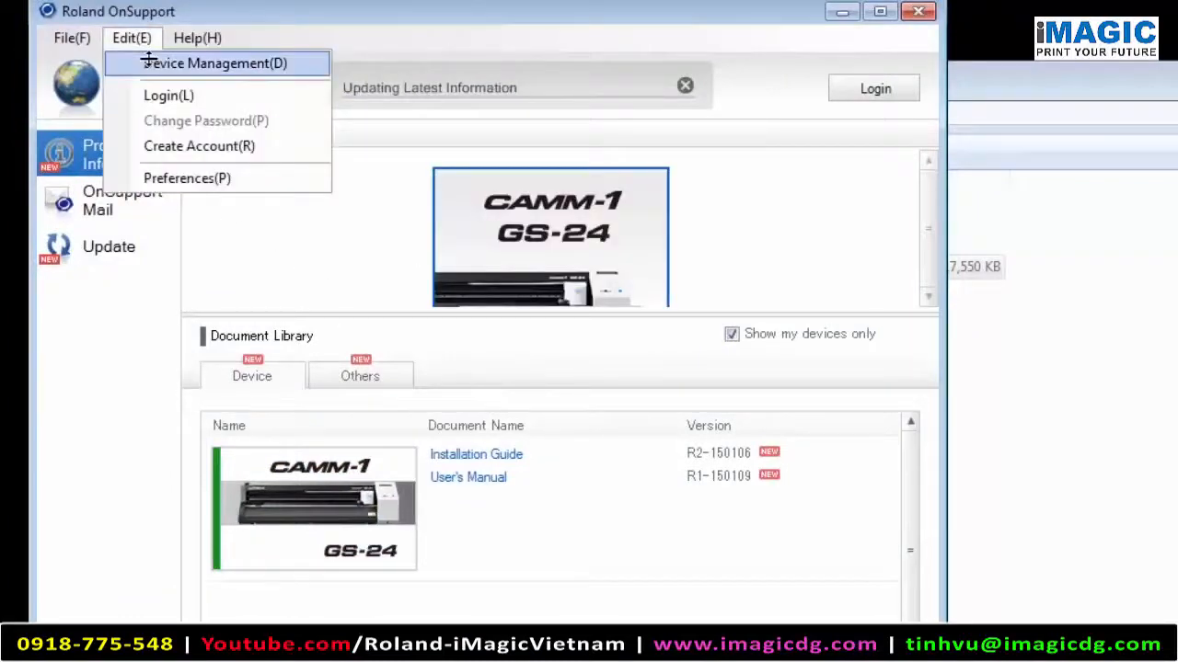
left_click(147, 62)
left_click(543, 226)
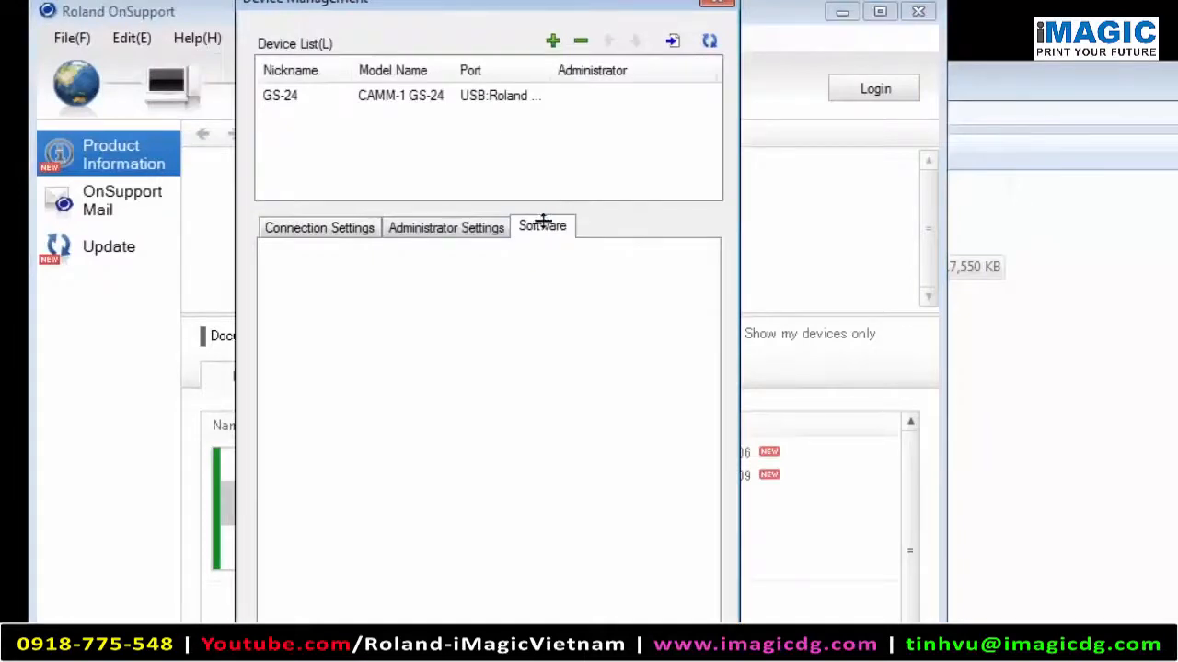
left_click(521, 97)
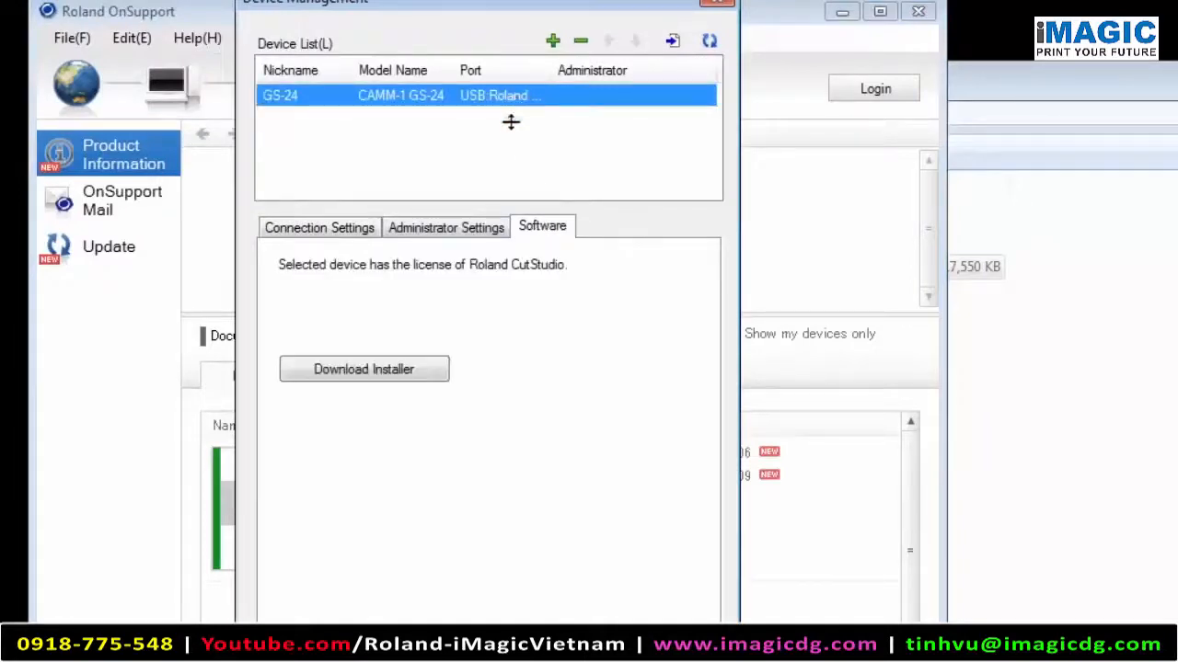
left_click(391, 368)
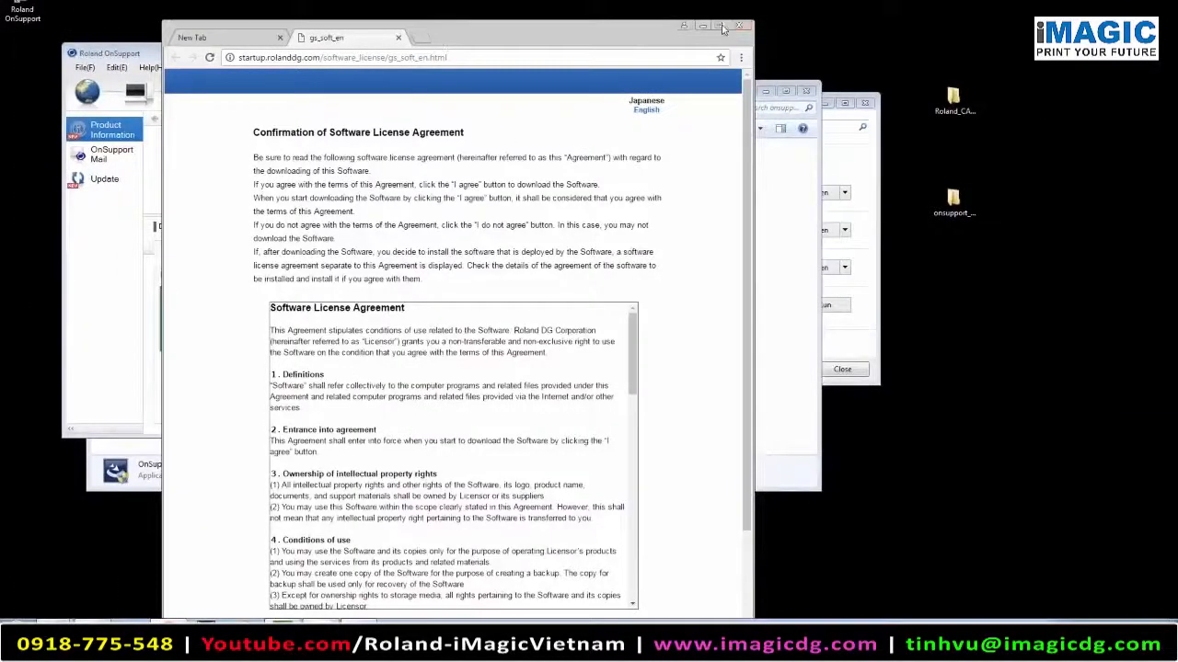
- Agree to the software license to download RSP-086_v11_GS.zip, and copy its CutStudio_V201 folder to the desktop
left_click(721, 27)
scroll(607, 164, "down", 5)
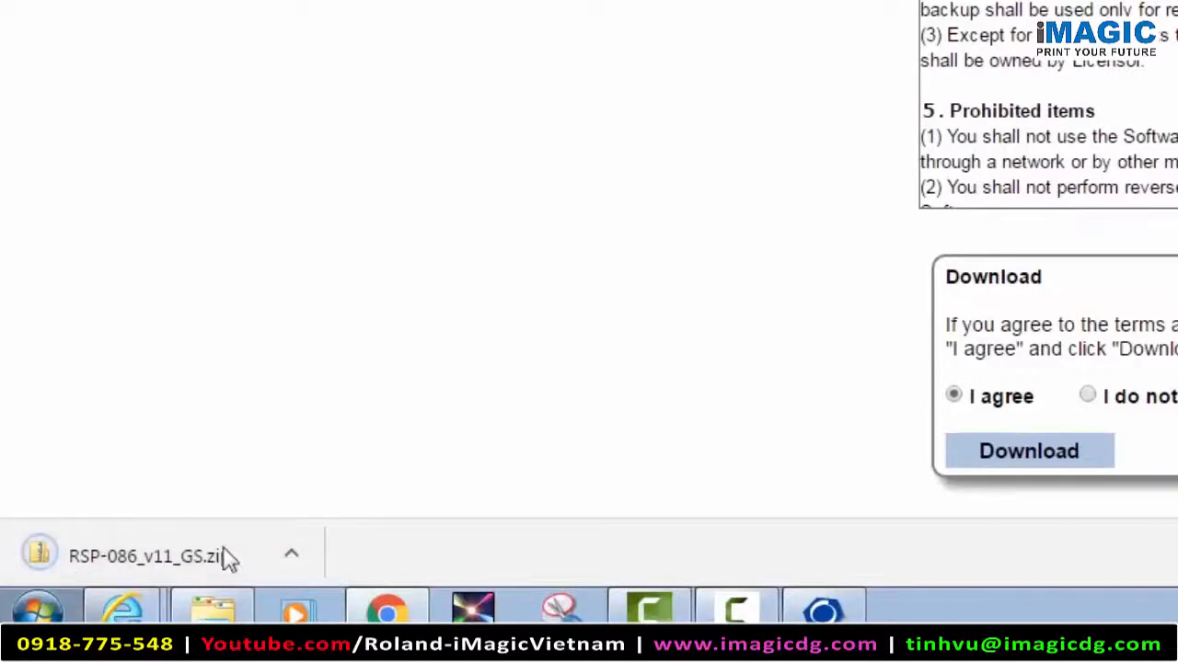
left_click(160, 560)
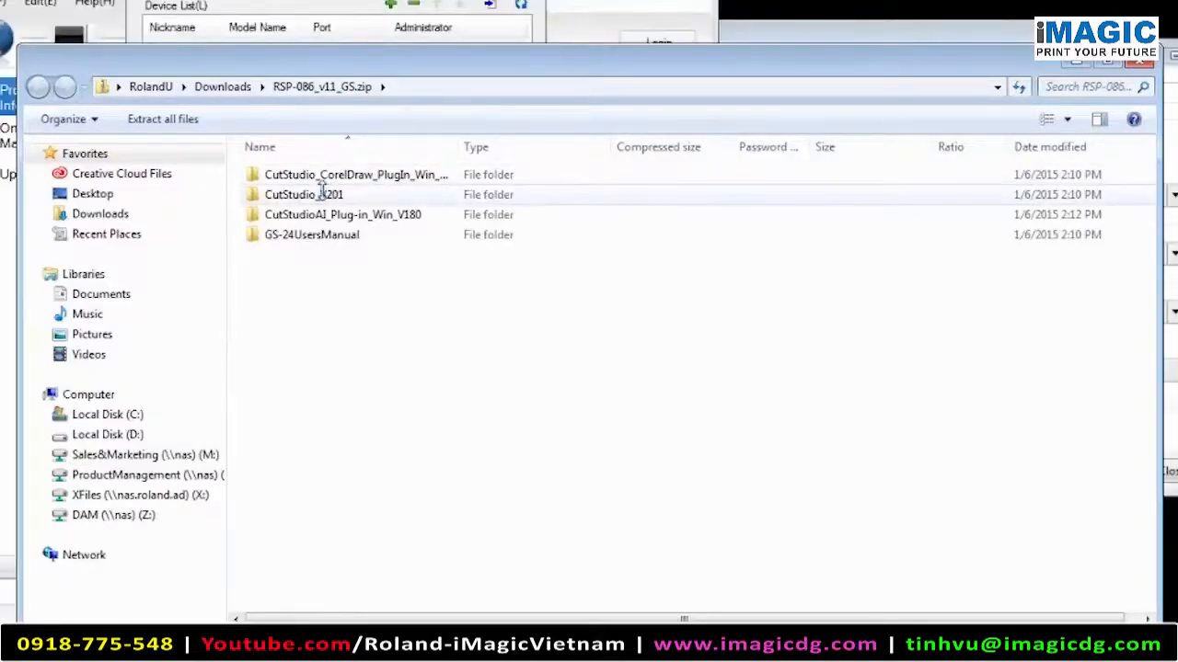
left_click_drag(321, 189, 1108, 359)
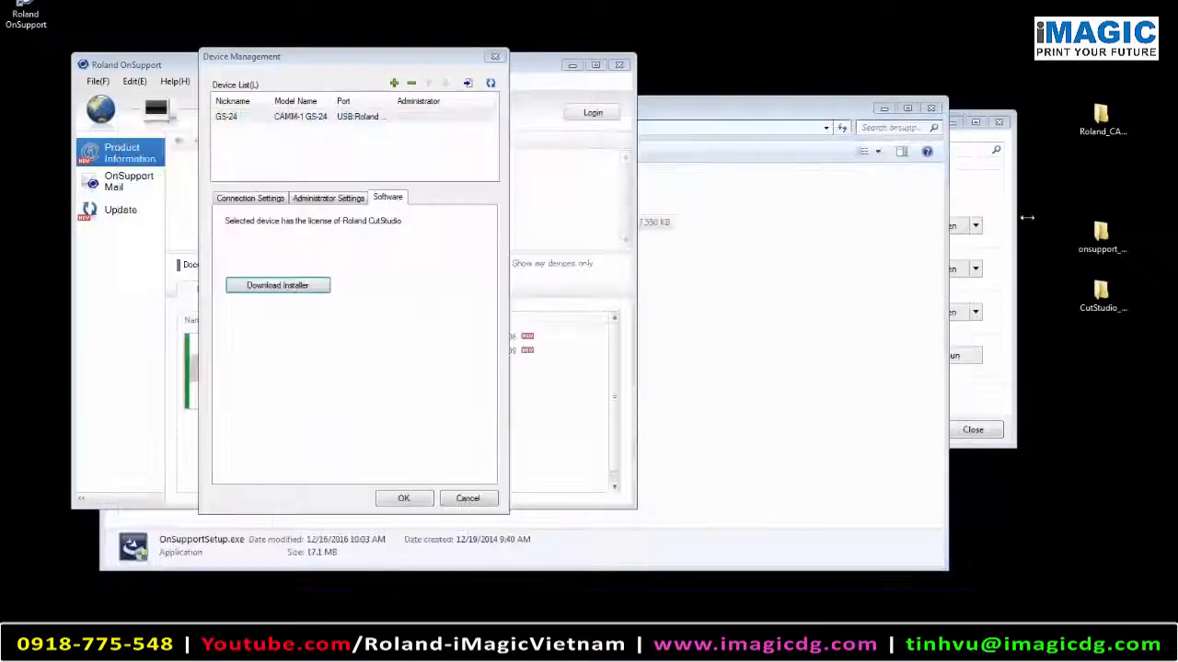
- Install CutStudio from Setup.exe in the desktop CutStudio_V201 folder, using C:\Program Files (x86)\CutStudio and the Roland CutStudio program folder, and close the folder window
double_click(1102, 295)
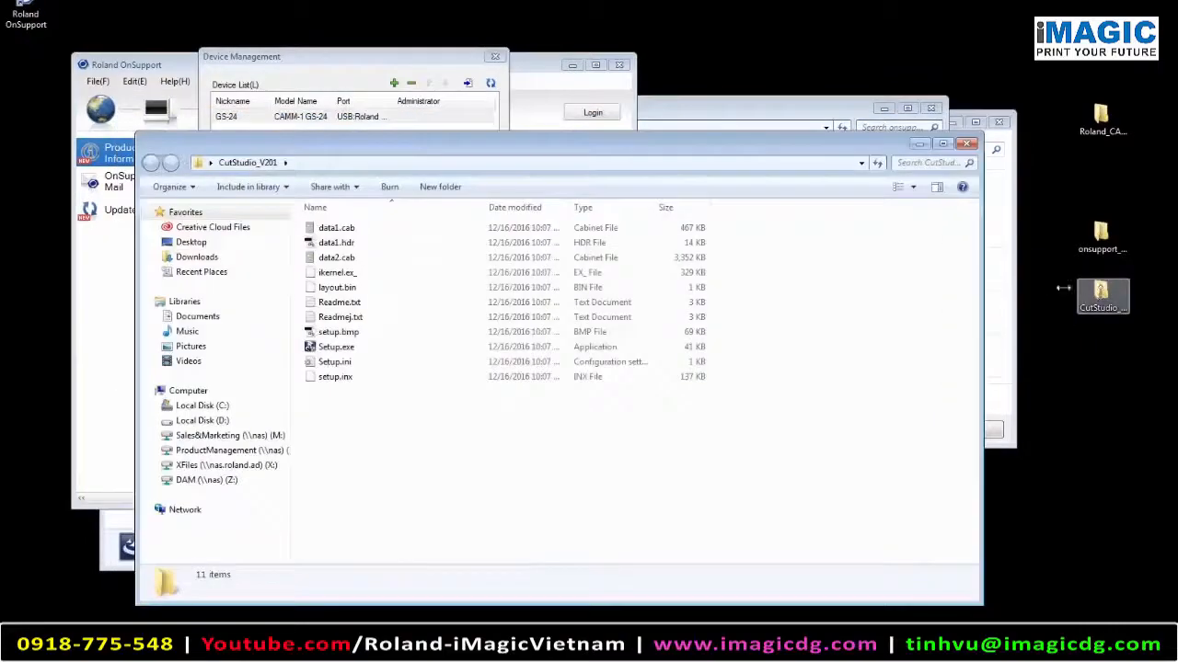
double_click(348, 348)
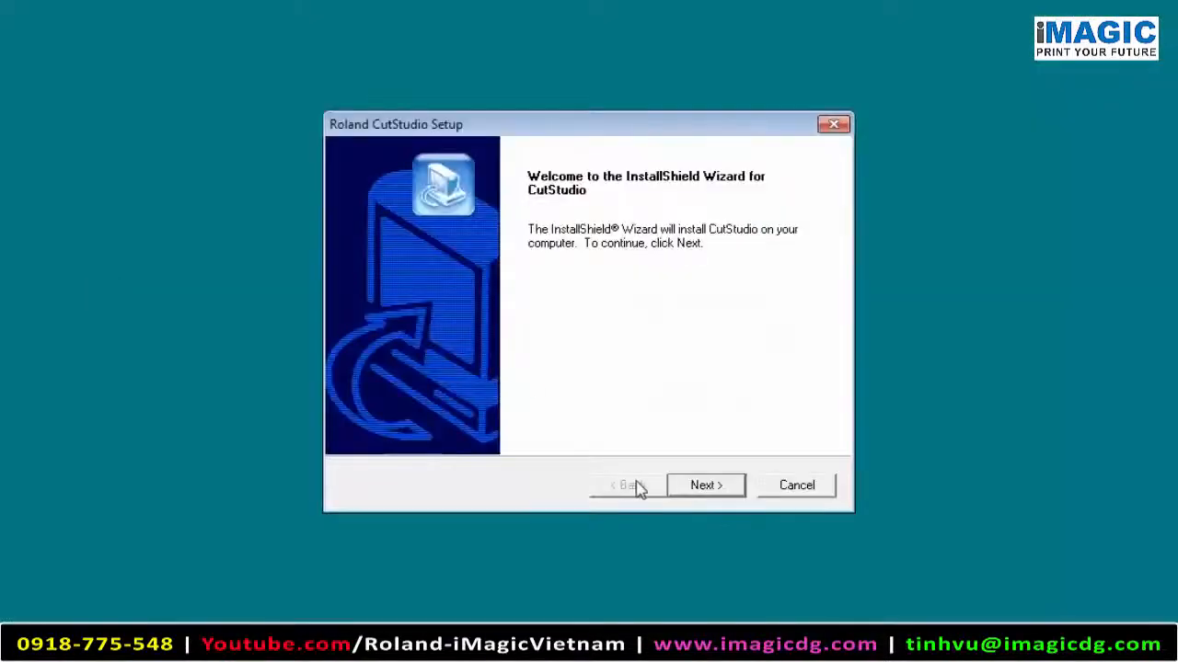
left_click(702, 486)
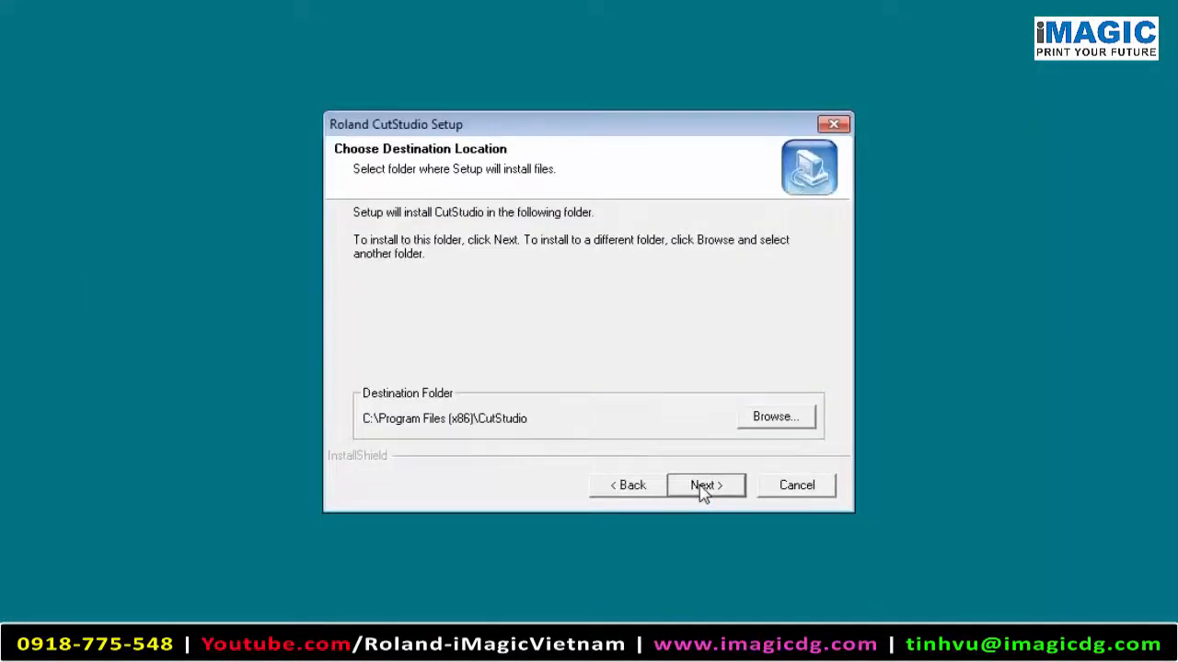
left_click(701, 488)
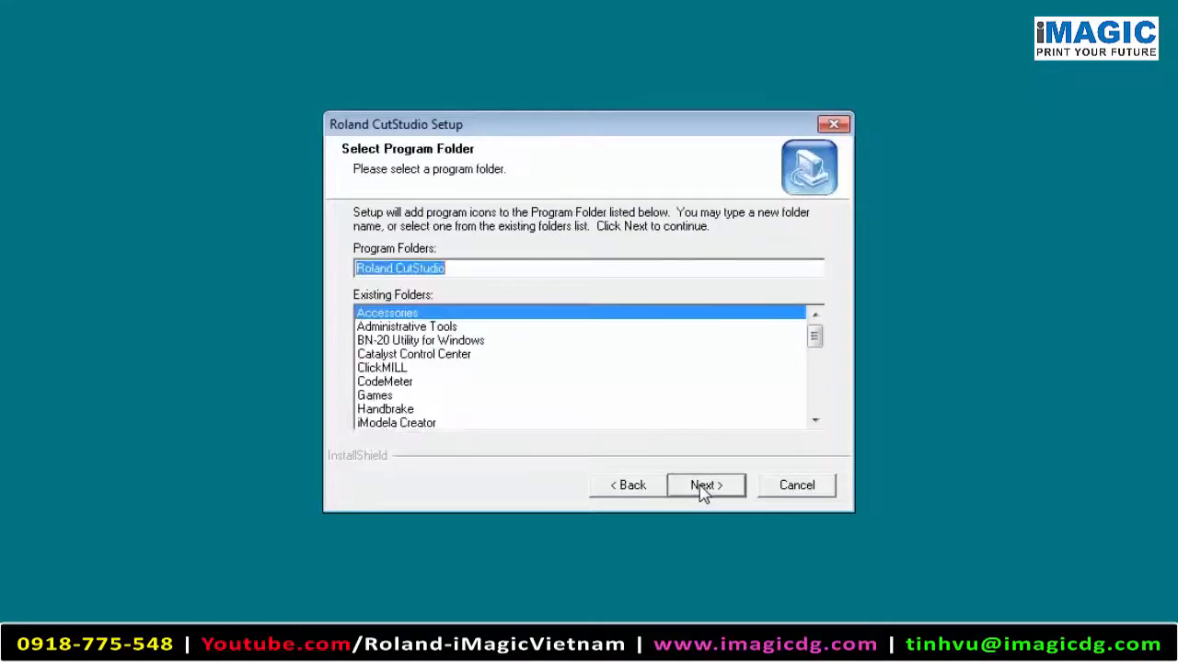
left_click(702, 490)
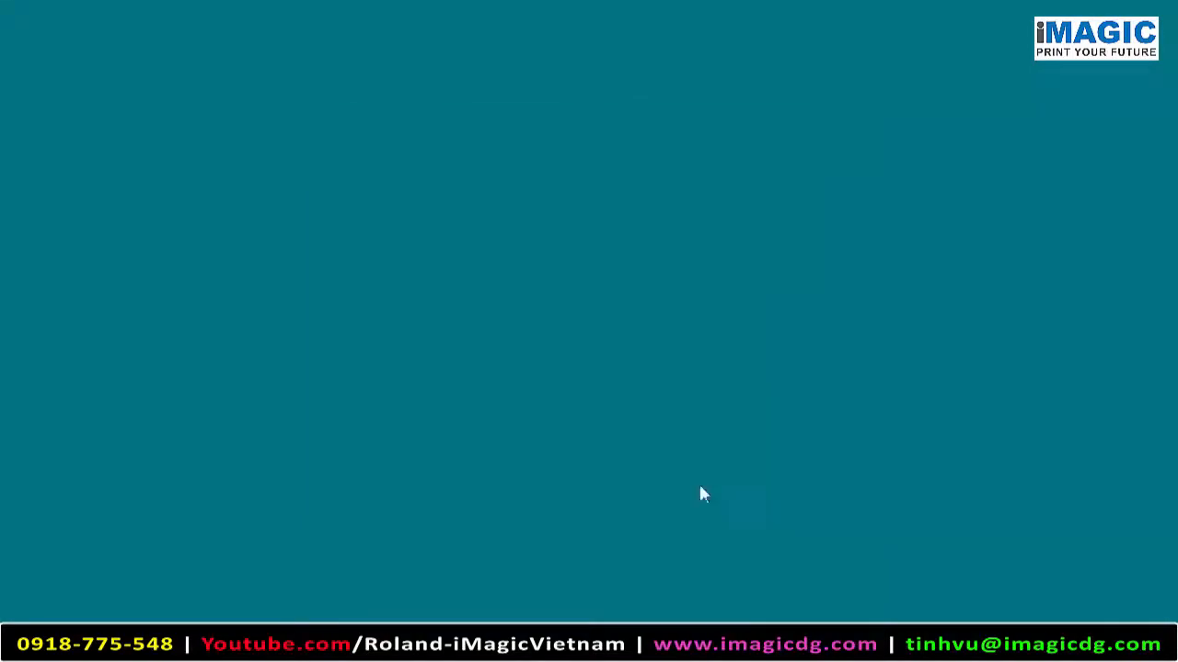
left_click(702, 489)
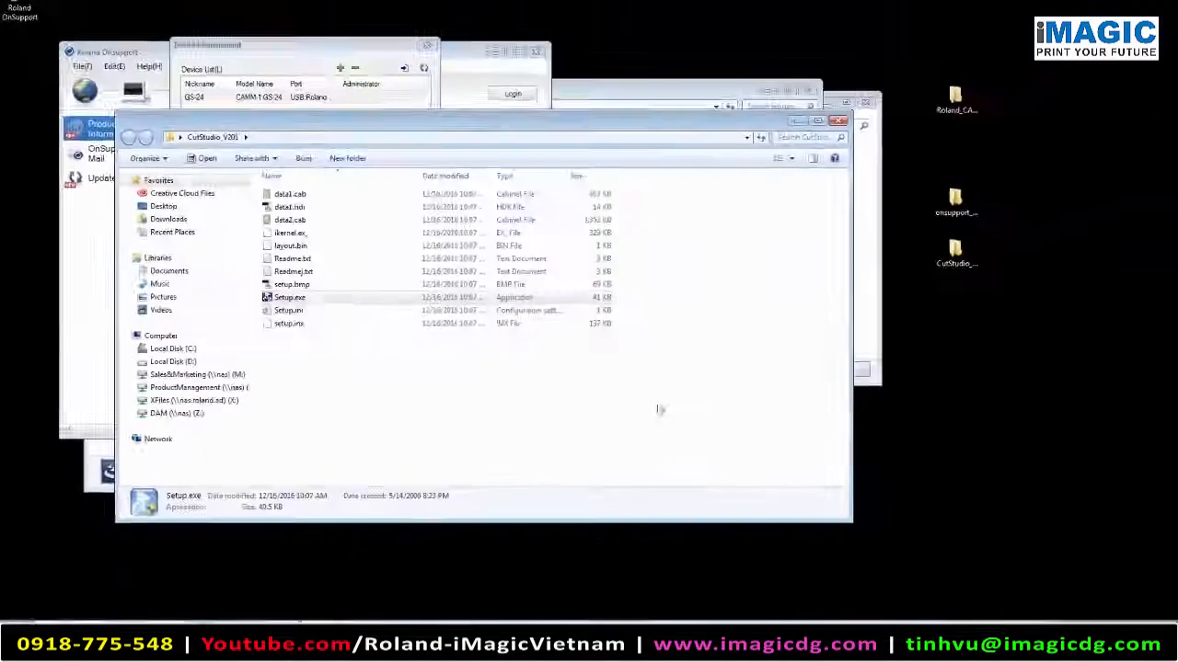
left_click(839, 122)
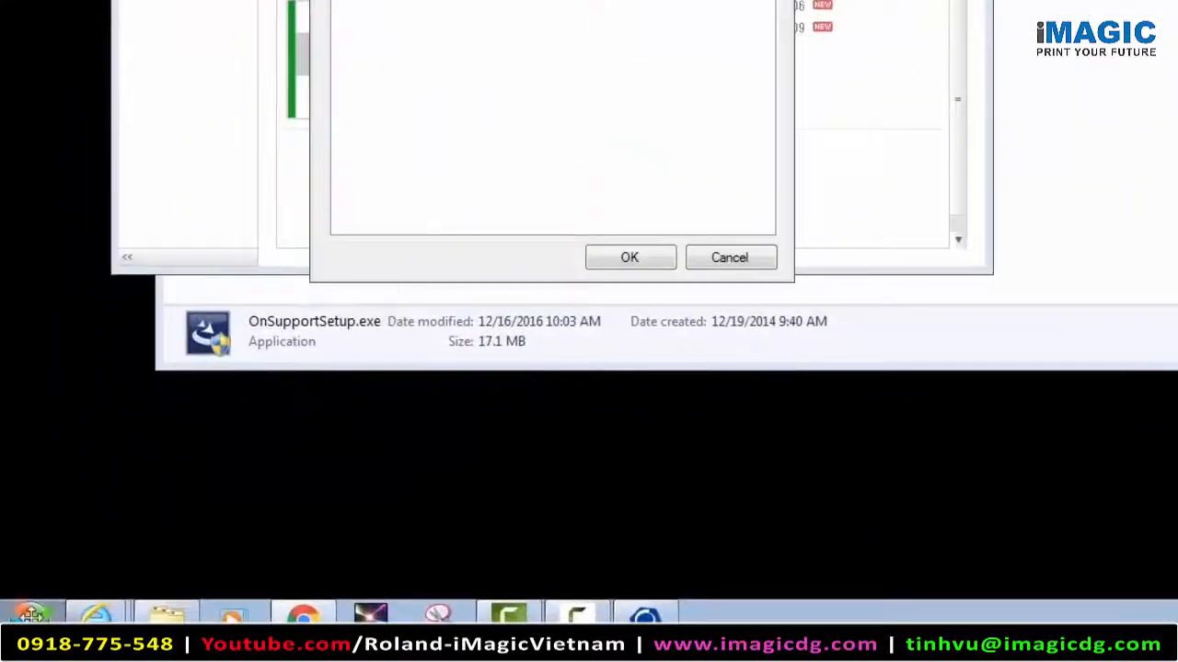
- Launch CutStudio from the Roland CutStudio program folder and maximize its window
left_click(31, 615)
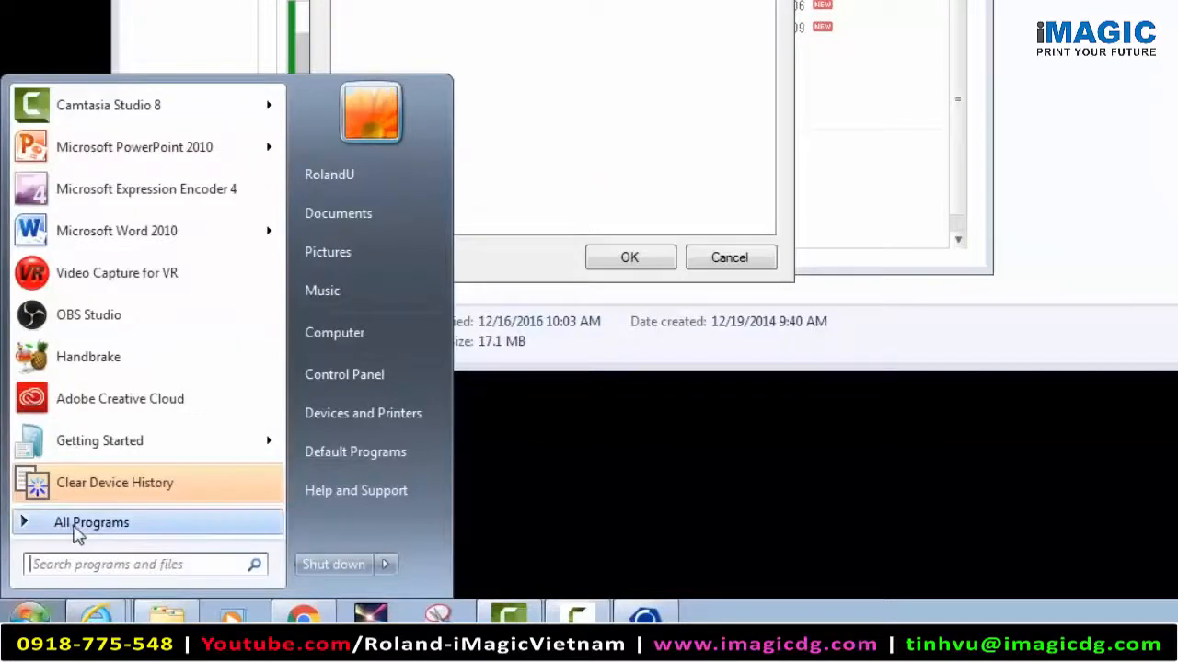
left_click(57, 523)
scroll(92, 368, "down", 6)
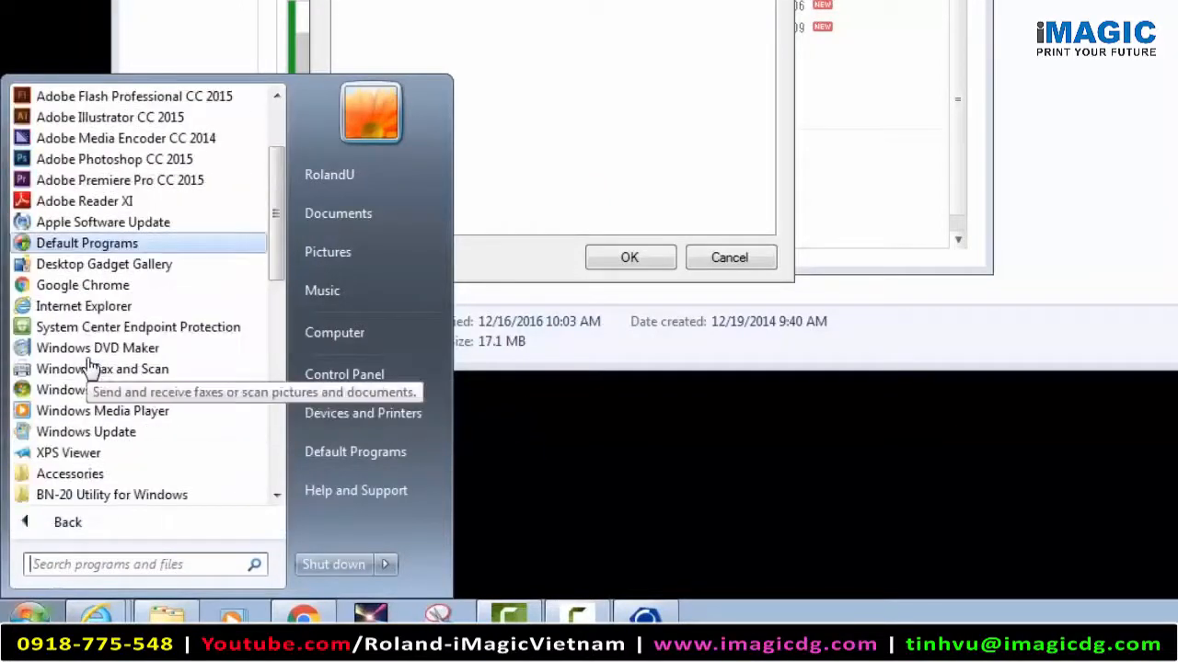
scroll(92, 368, "down", 1)
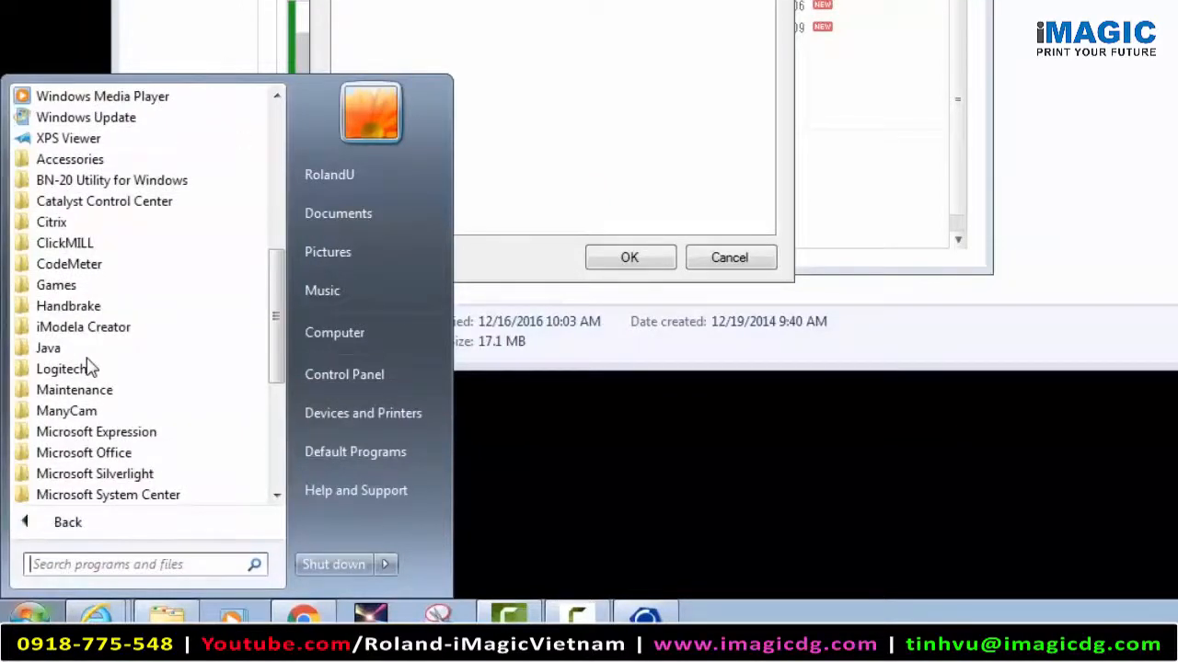
scroll(92, 368, "down", 3)
left_click(127, 390)
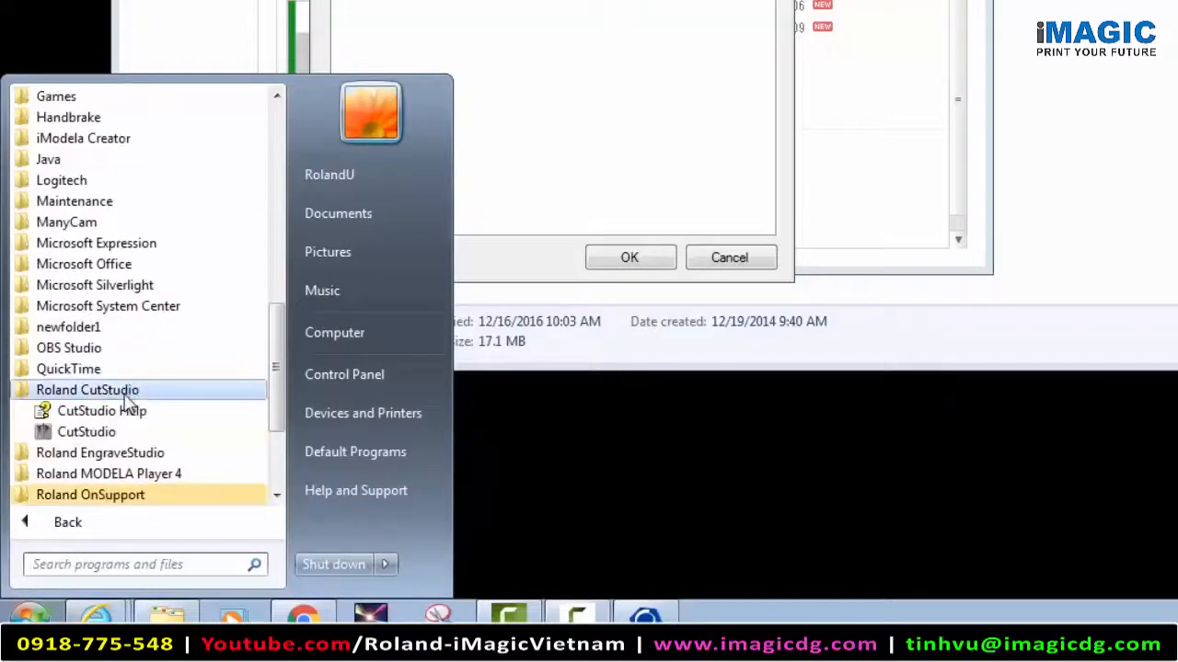
left_click(63, 429)
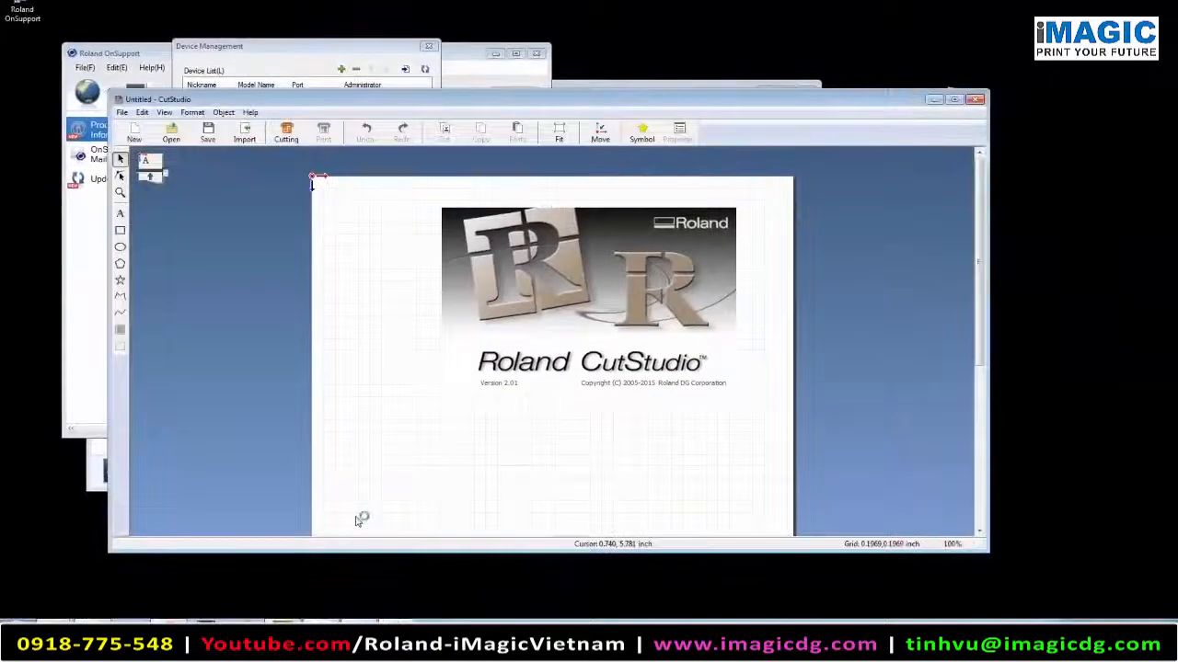
left_click(954, 100)
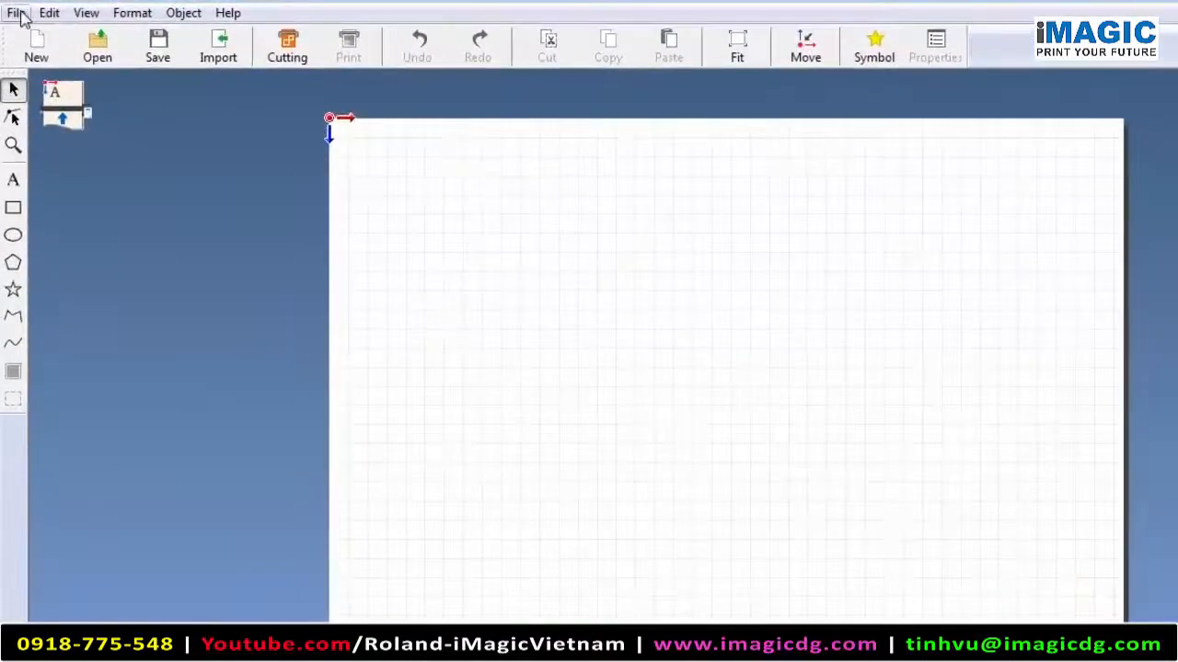
- Set Roland GS-24 as the printer in CutStudio's cutting setup
left_click(10, 2)
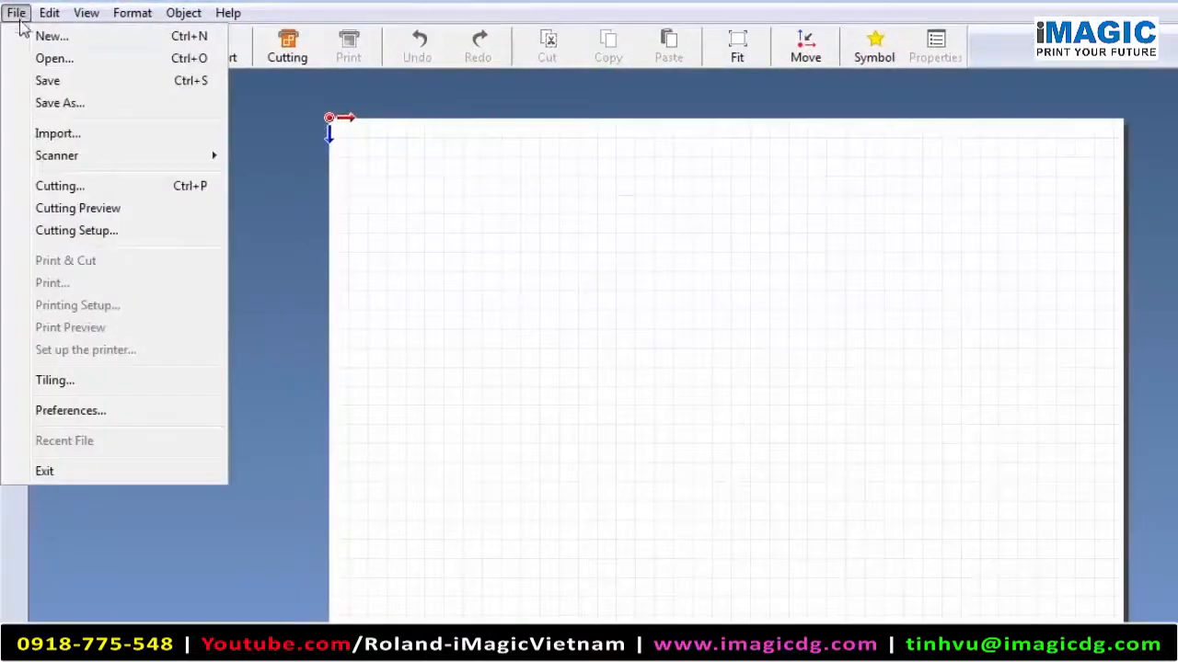
left_click(69, 231)
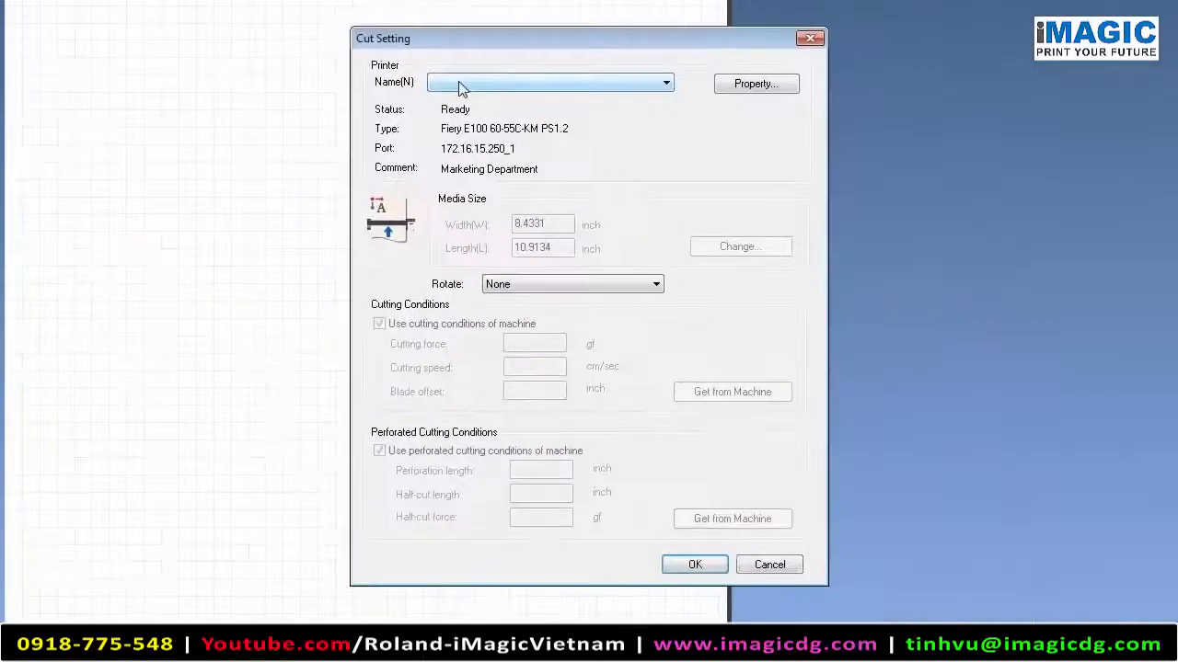
left_click(474, 84)
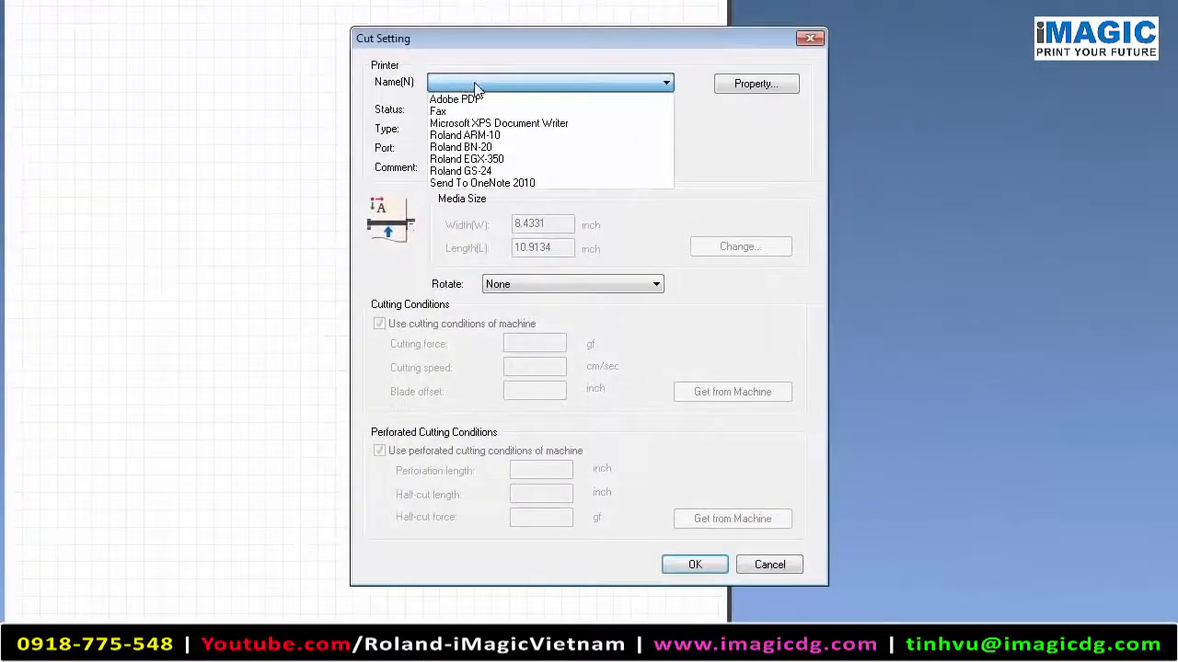
left_click(477, 173)
left_click(681, 571)
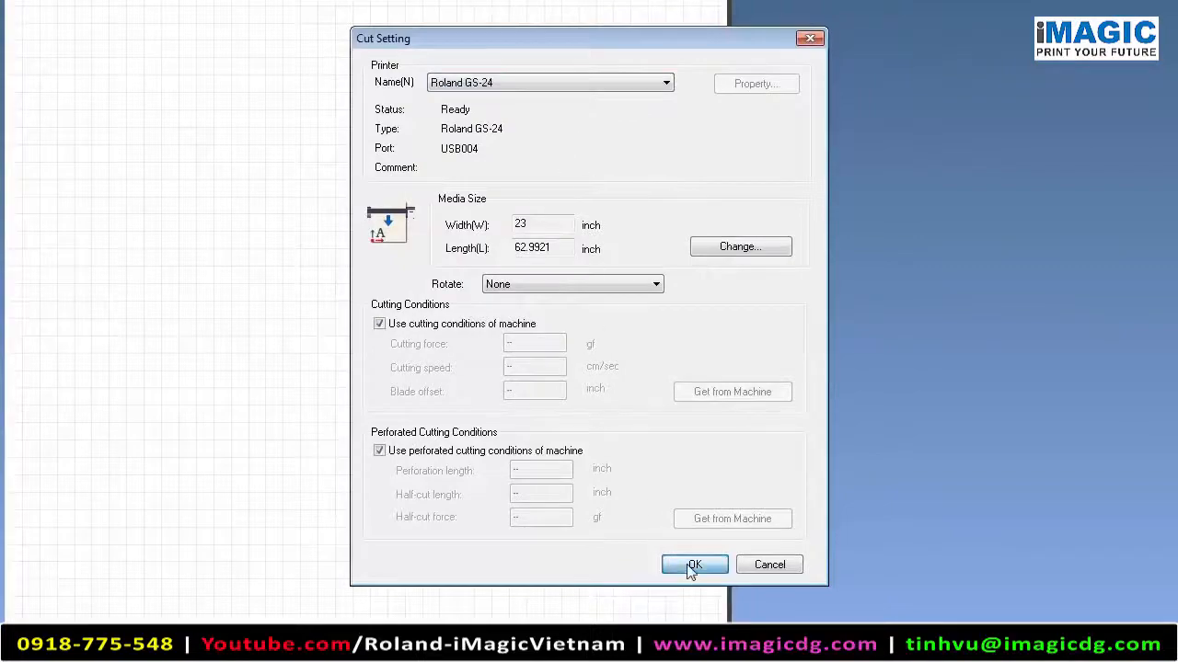